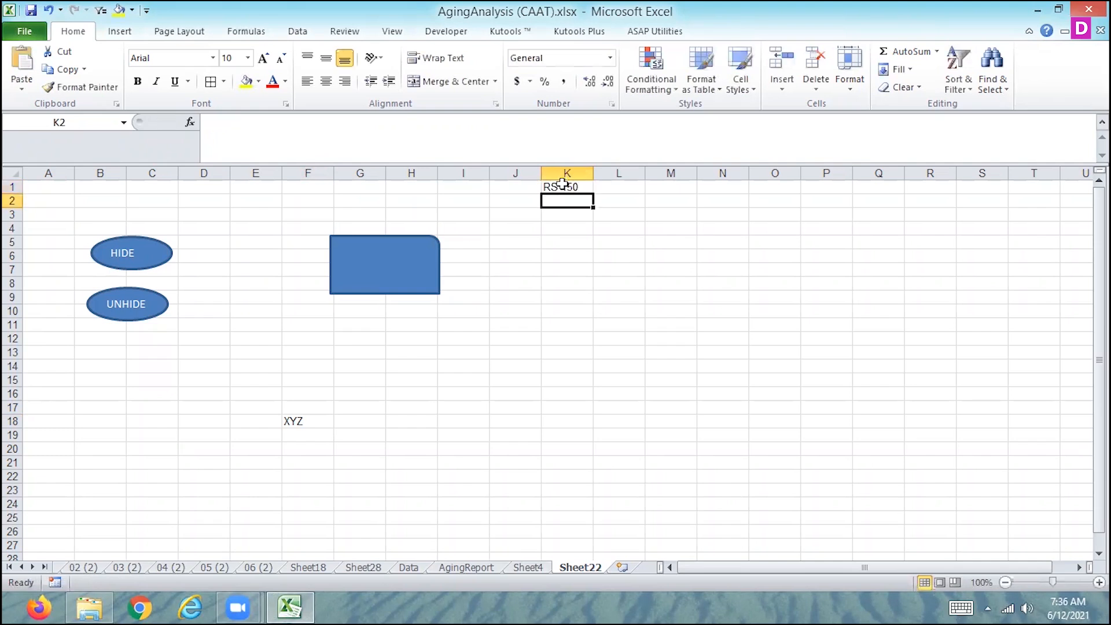
Enter RS 200, RS 300, RS 400, RS 500 and RS 600 as typed text in cells K2 to K6
type("RS ")
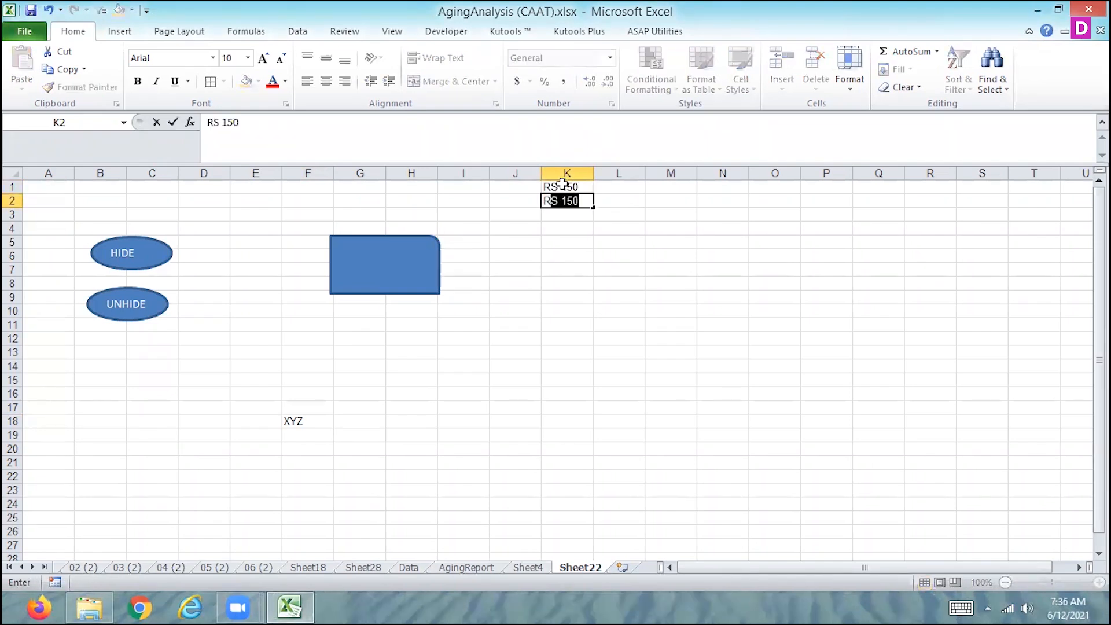
type("200")
key("Return")
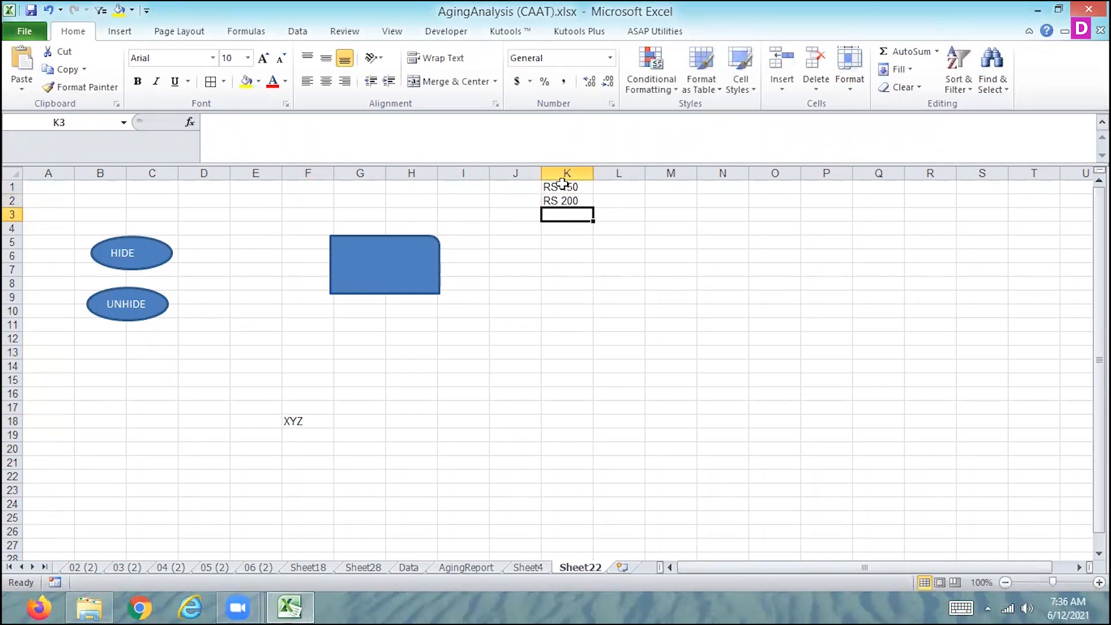
type("RS 300")
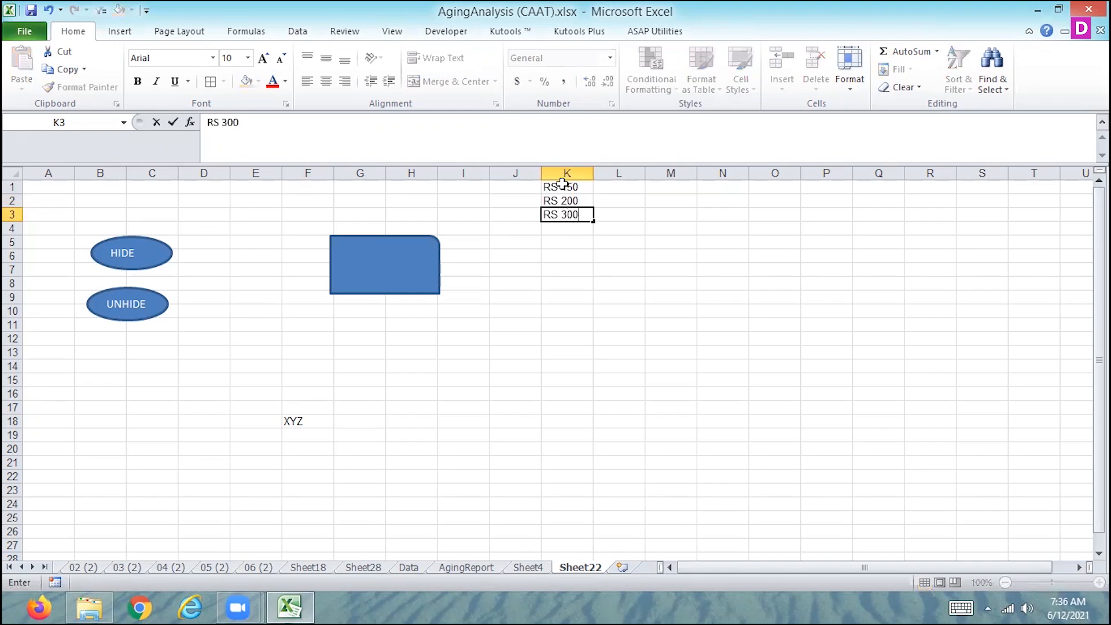
key("Return")
type("RS 400")
key("Return")
type("RS 500")
key("Return")
type("RS")
key("ctrl+Return")
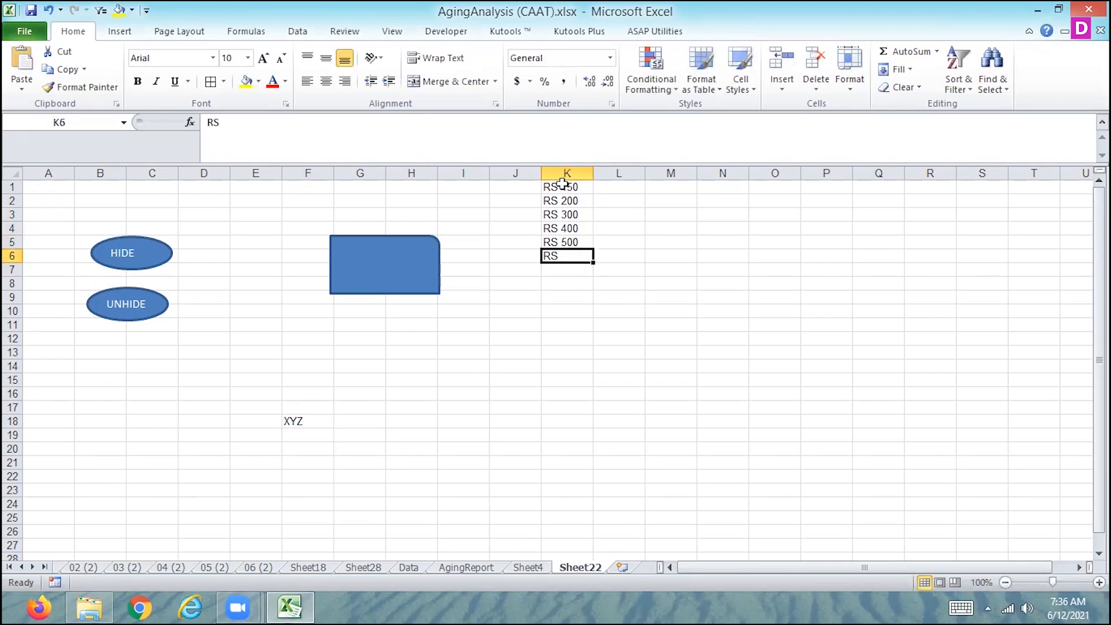
key("F2")
type("600")
key("Return")
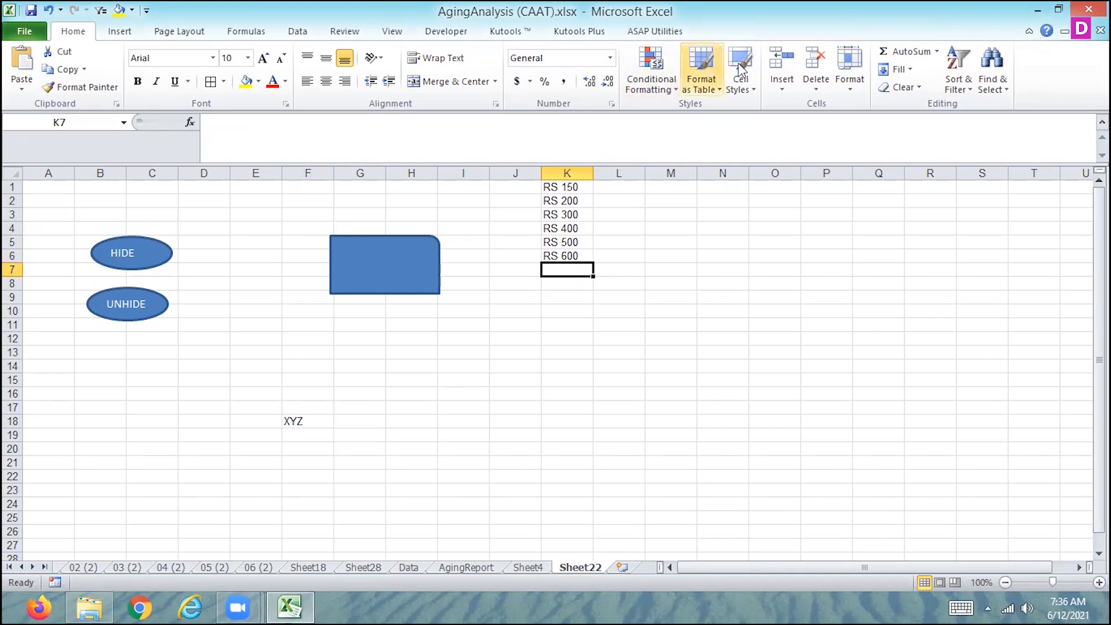
Try to total the typed RS amounts K1:K6 with AutoSum in cell K7
left_click(905, 53)
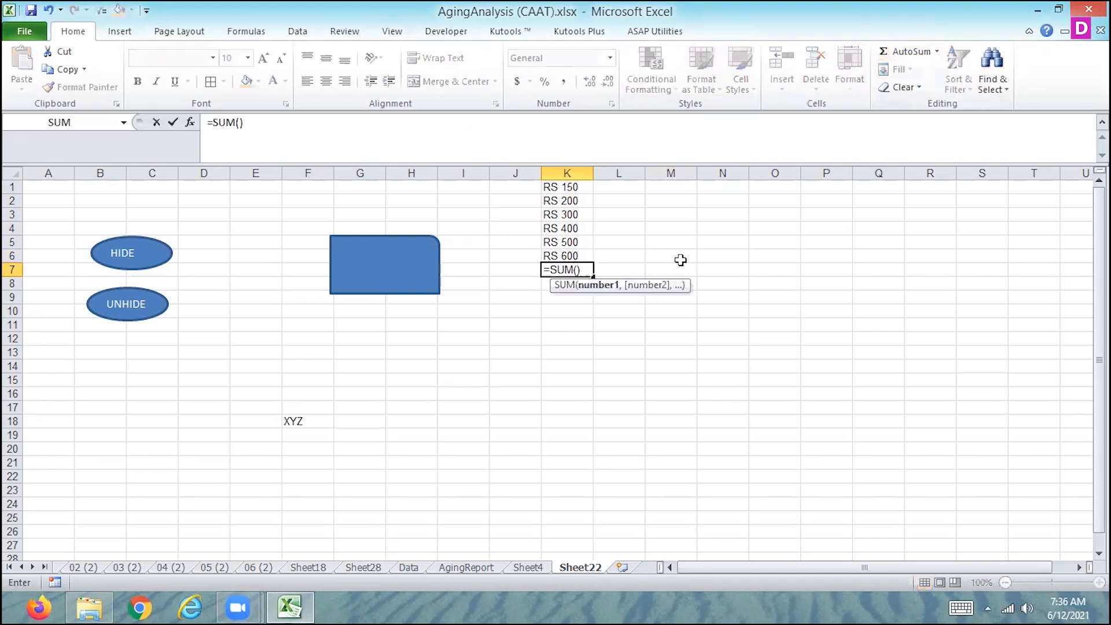
left_click_drag(571, 186, 563, 260)
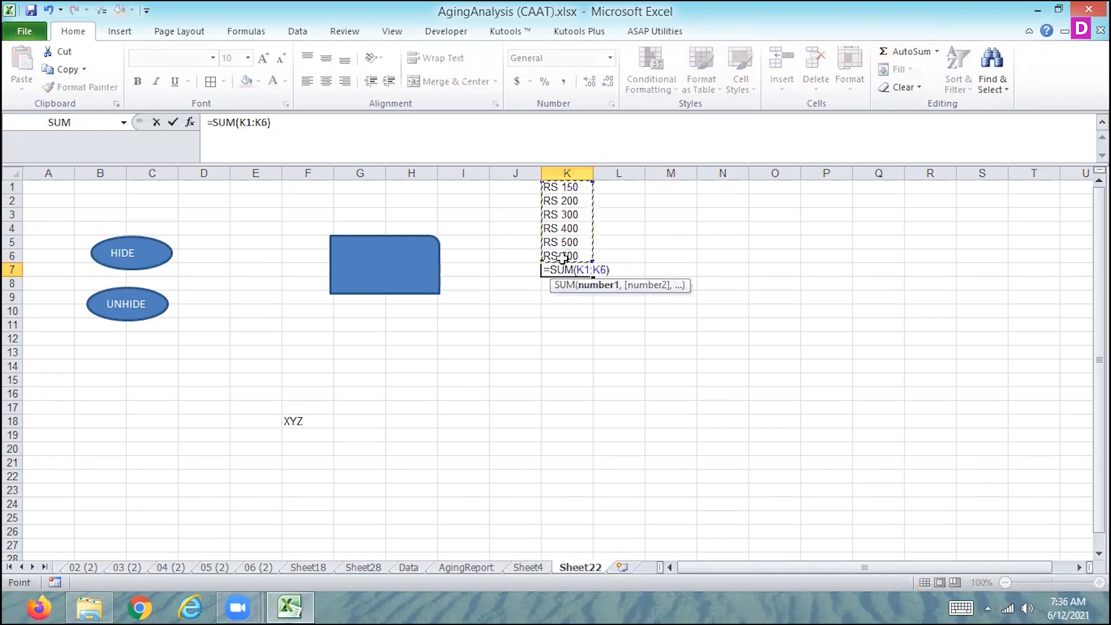
key("Return")
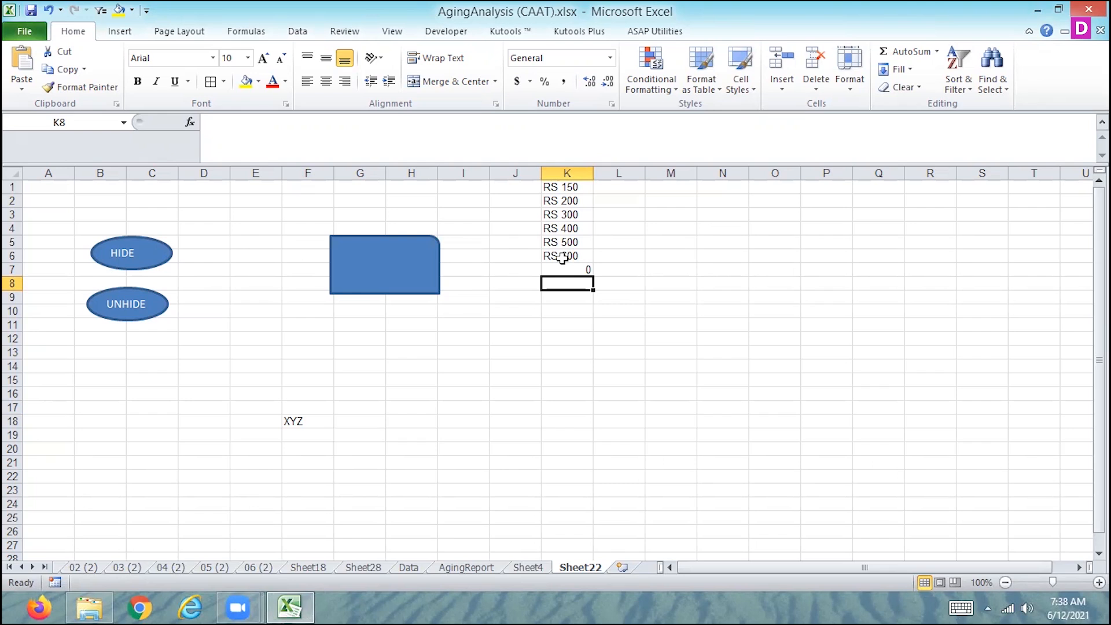
Clear the sum formula from cell K7 beneath the typed RS amounts
left_click_drag(557, 191, 555, 260)
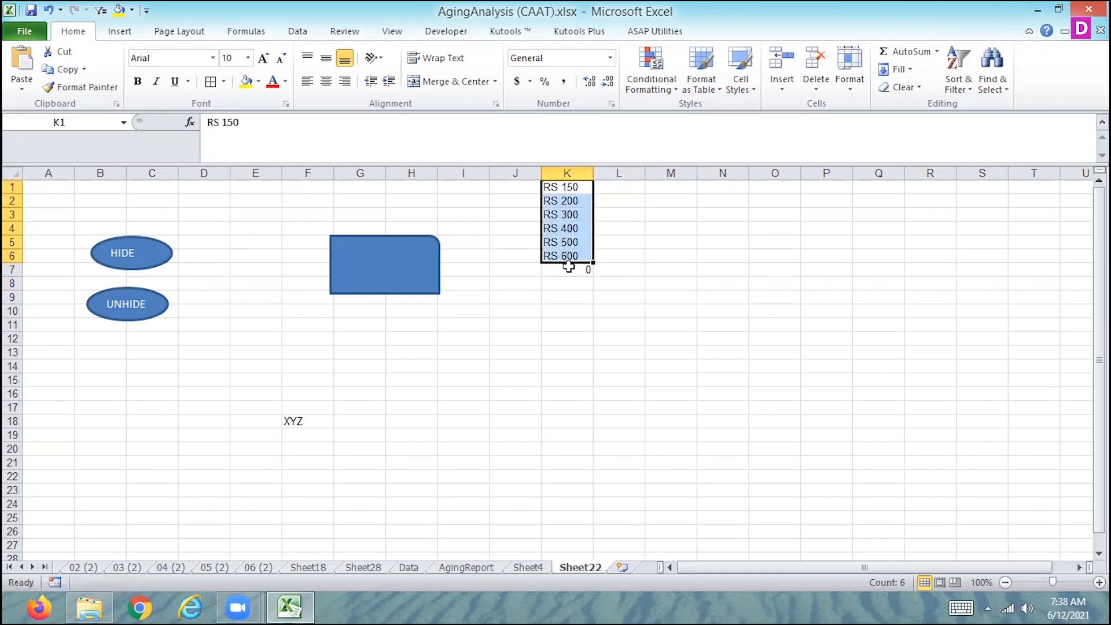
left_click(569, 268)
key("Delete")
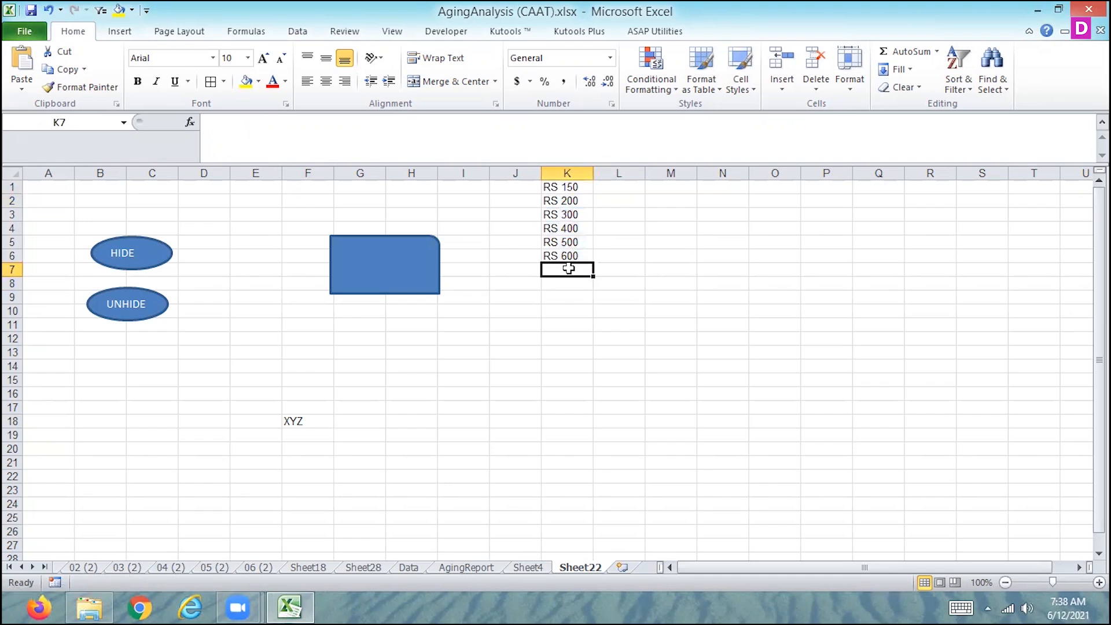
Try to give column L a custom number format consisting of a single apostrophe
left_click(624, 172)
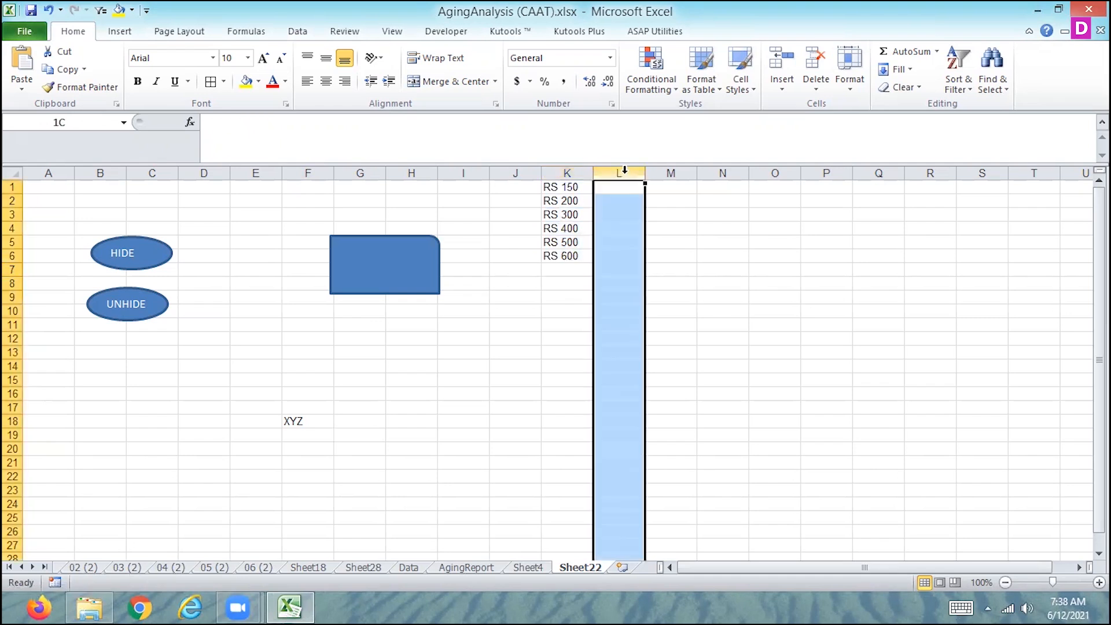
left_click(610, 58)
left_click(505, 436)
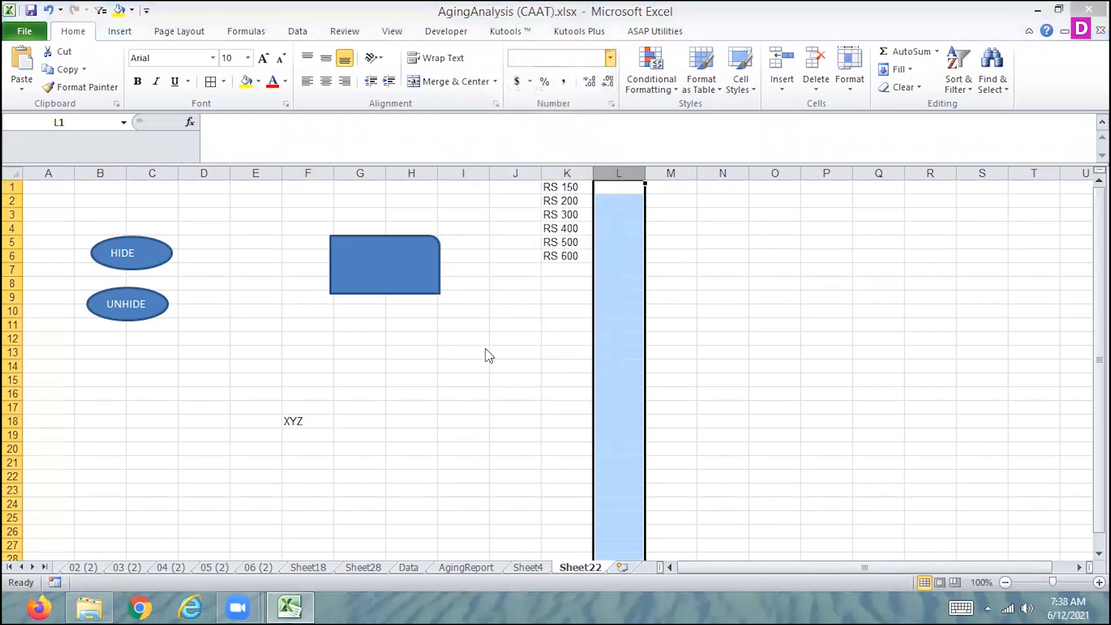
left_click(622, 336)
double_click(758, 267)
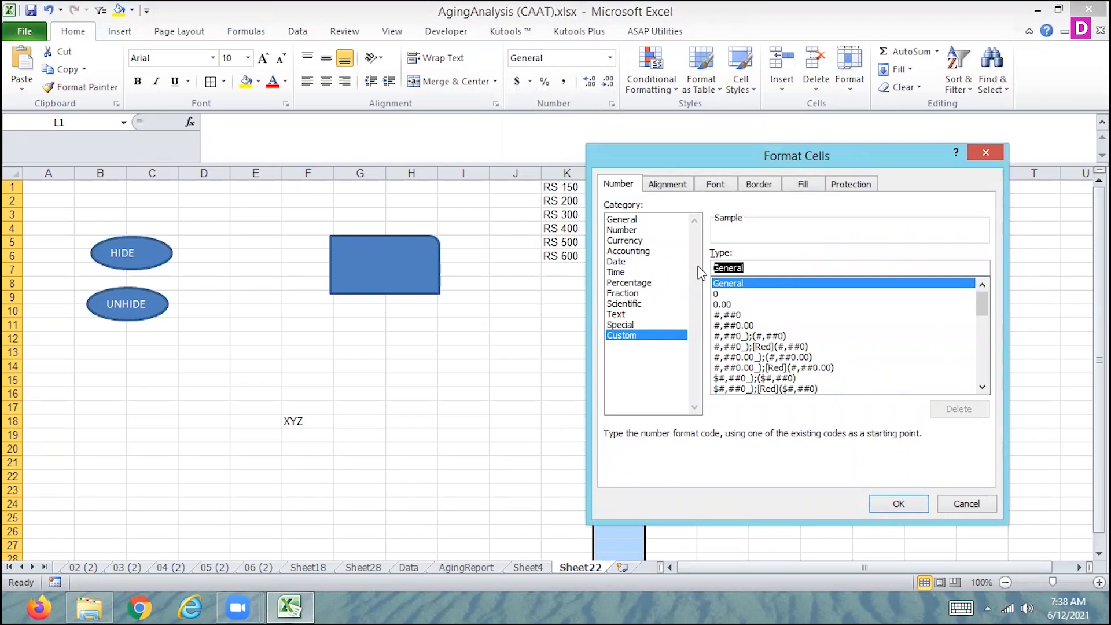
type(";;;")
key("Return")
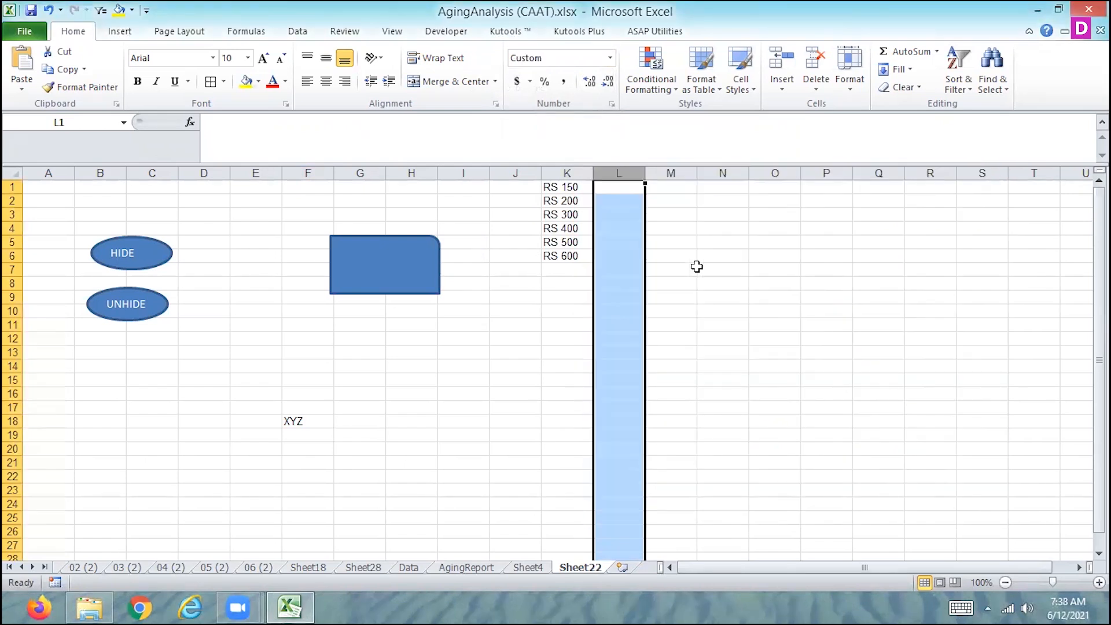
Set the custom number format of column L to "RS" 0.00
left_click(650, 87)
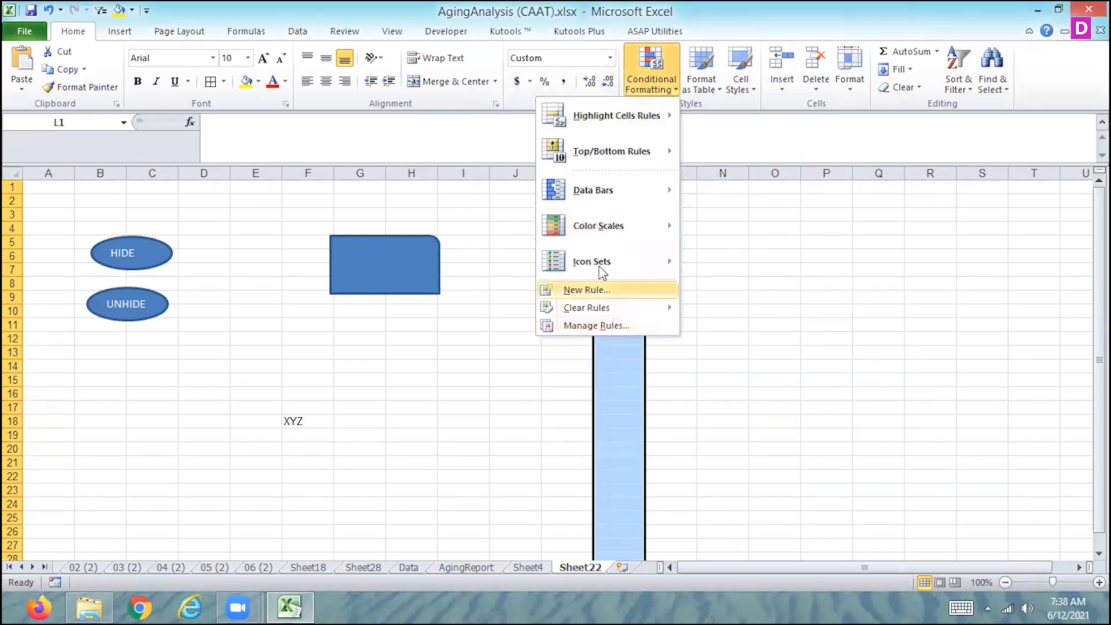
left_click(612, 59)
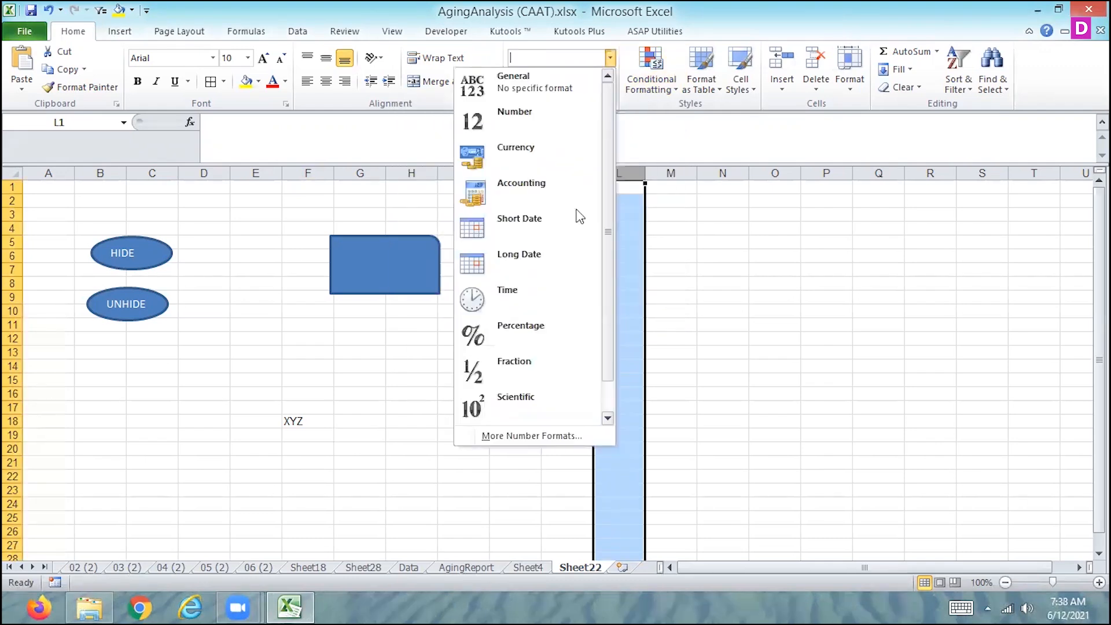
left_click(529, 429)
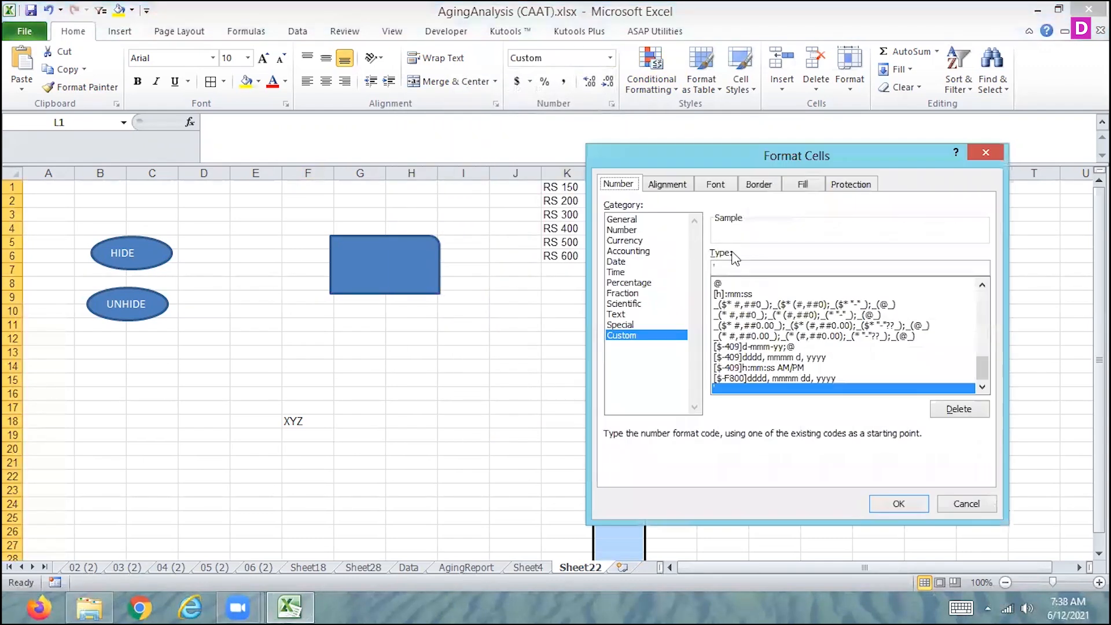
left_click(713, 270)
key("Delete")
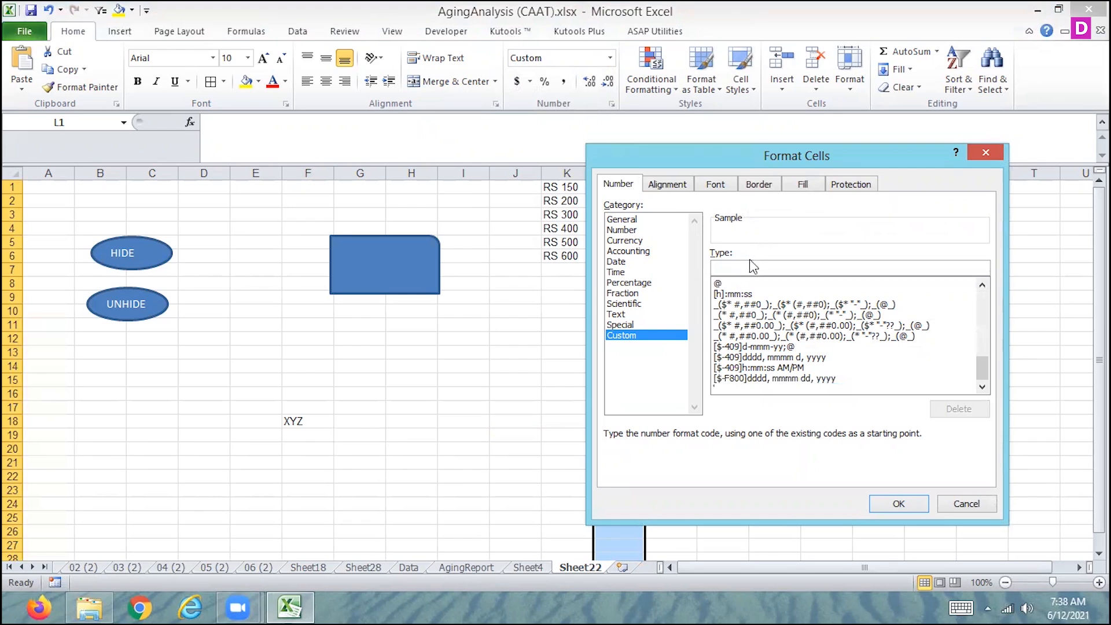
type("\"RS\" 0.00")
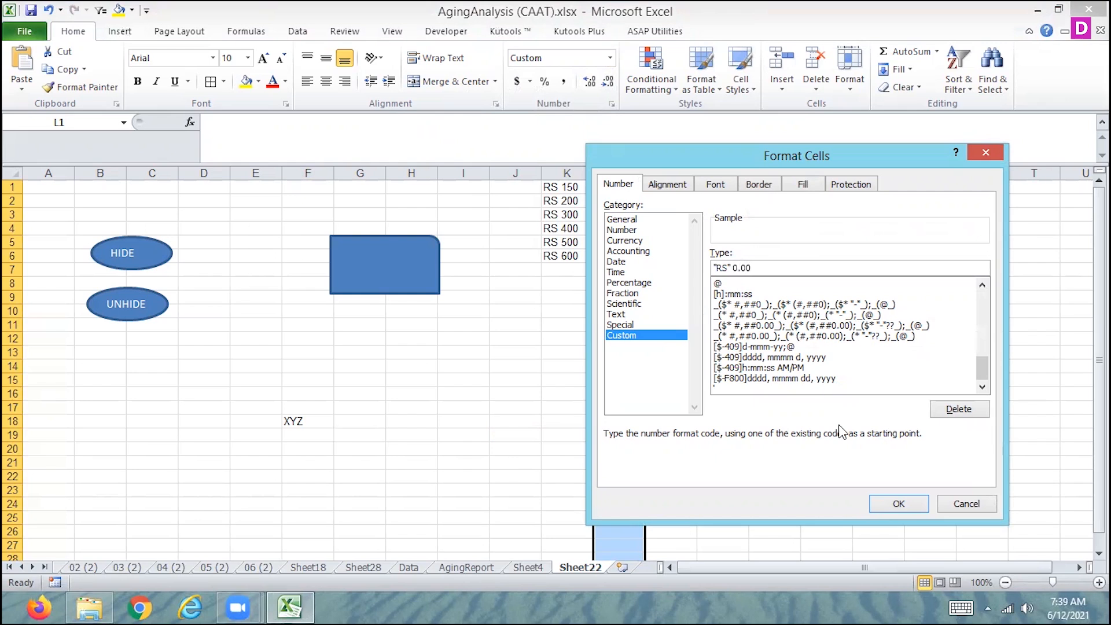
left_click(901, 504)
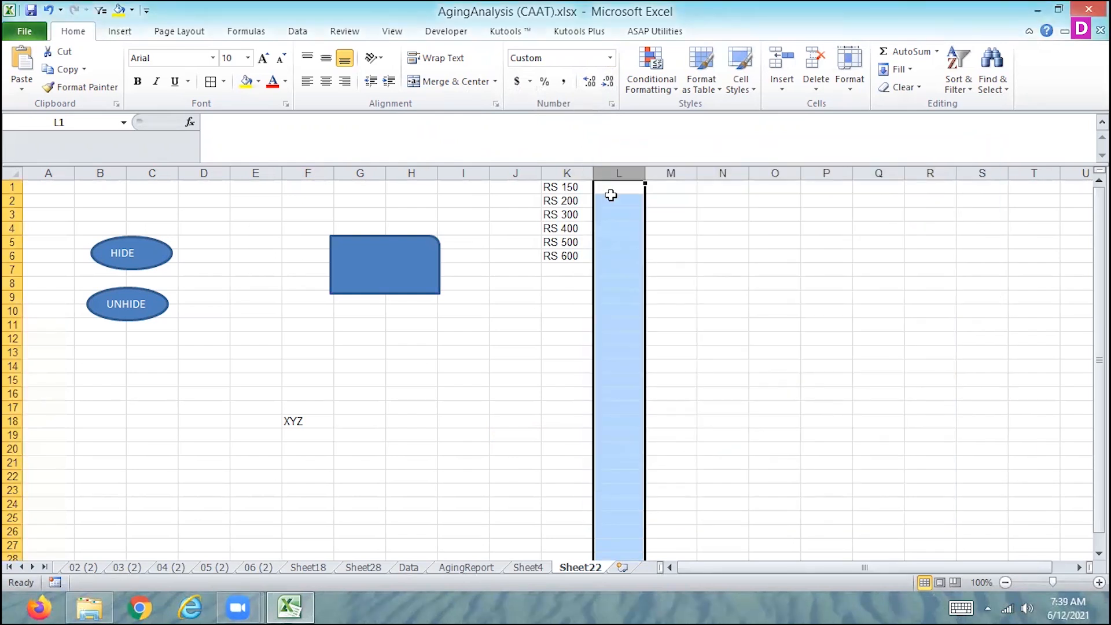
Enter the plain numbers 120, 150, 160, 170, 180 and 190 in cells L1 to L6
left_click(612, 191)
type("120")
key("Return")
type("150")
key("Return")
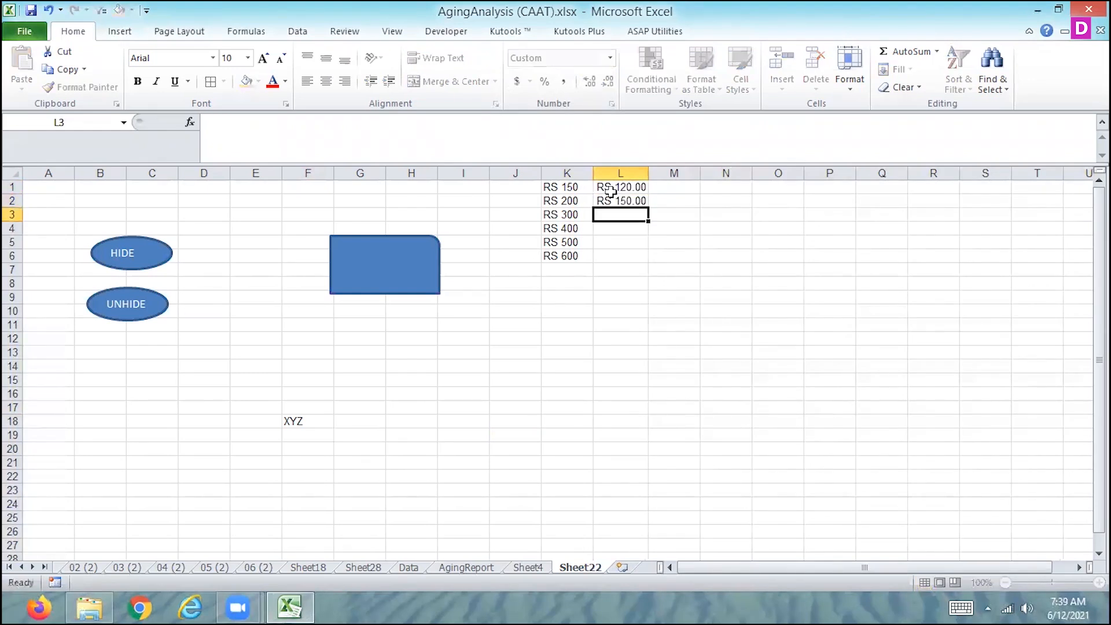
type("160")
key("Return")
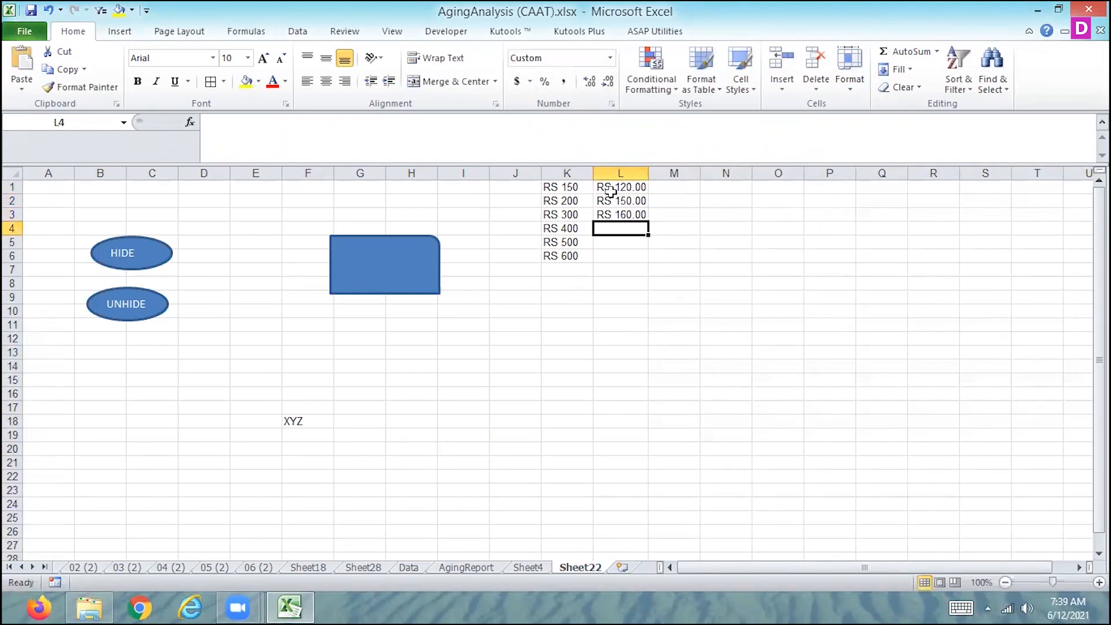
type("170")
key("Return")
type("180")
key("Return")
type("190")
key("Return")
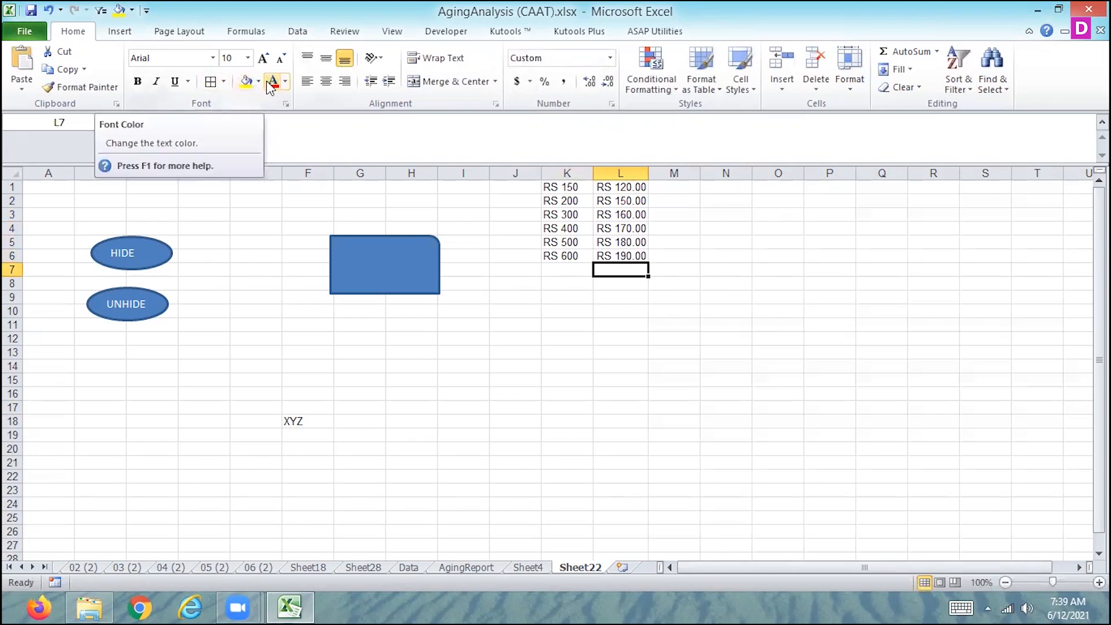
Total the formatted amounts L1:L6 with AutoSum in cell L7 and inspect its formula
left_click(912, 53)
key("Return")
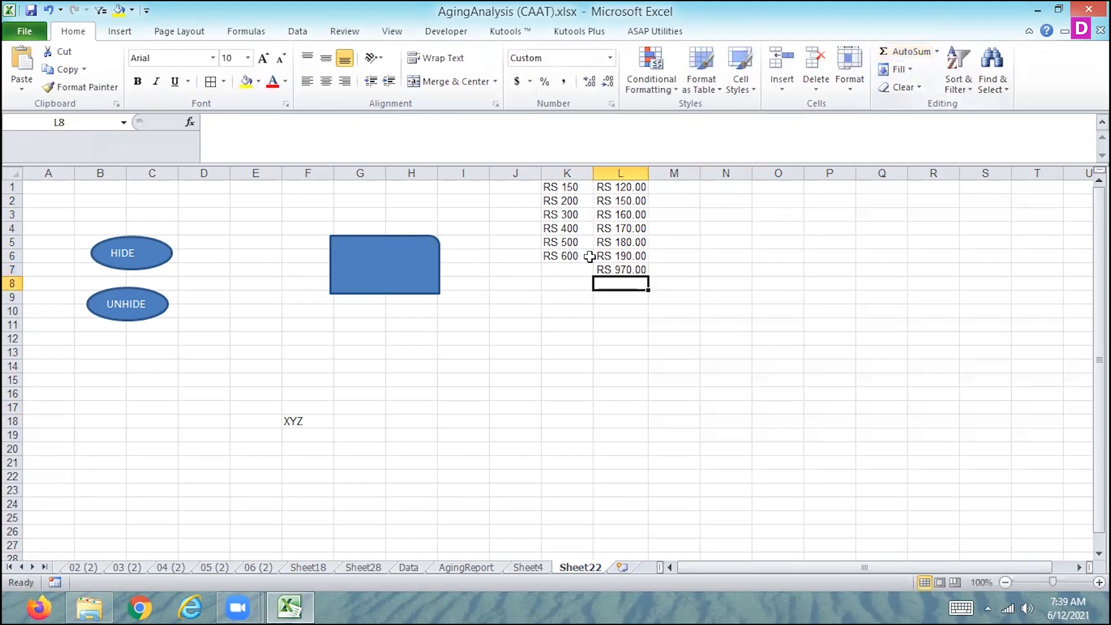
left_click(618, 270)
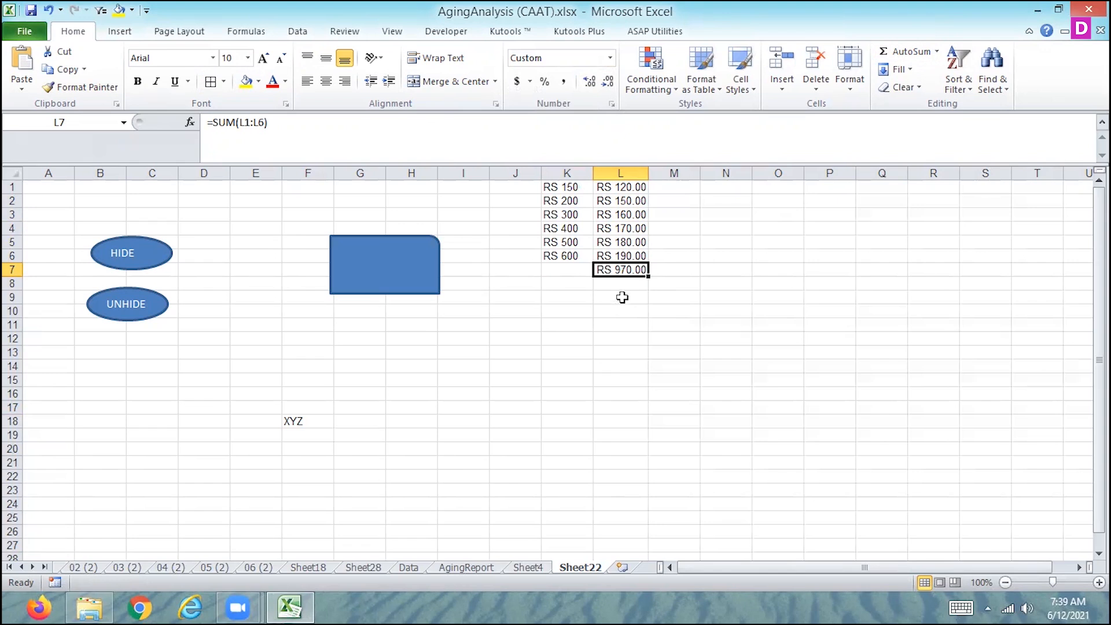
Clear the contents of cells L1:L7
left_click_drag(634, 185, 620, 265)
key("Delete")
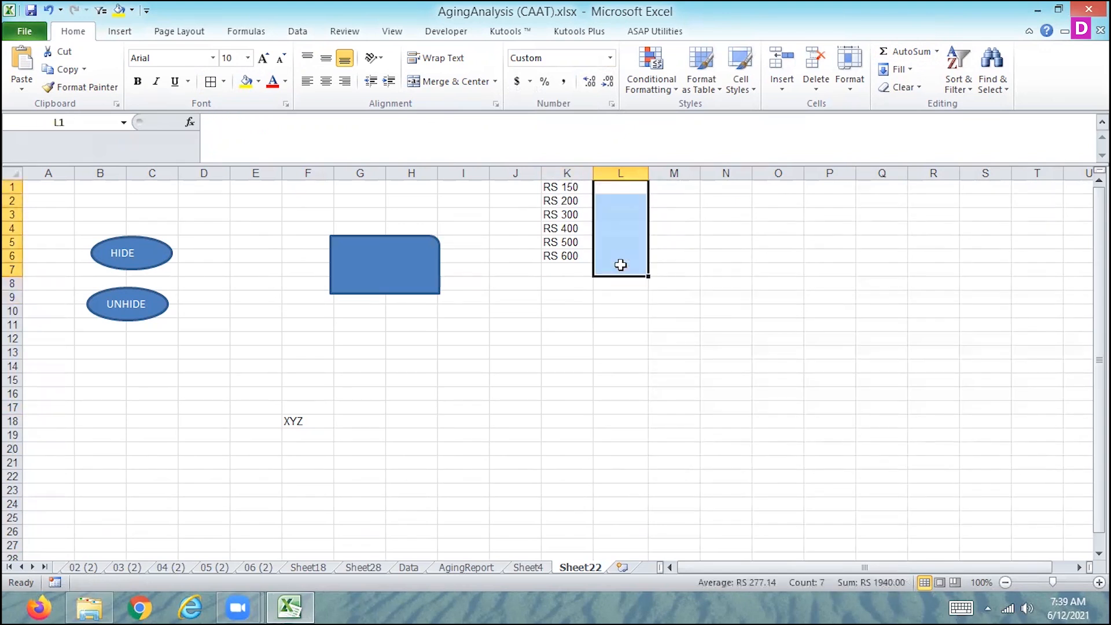
Split K1:K6 with Text to Columns, delimited by Space, and undo the split
left_click_drag(558, 187, 552, 256)
left_click(298, 32)
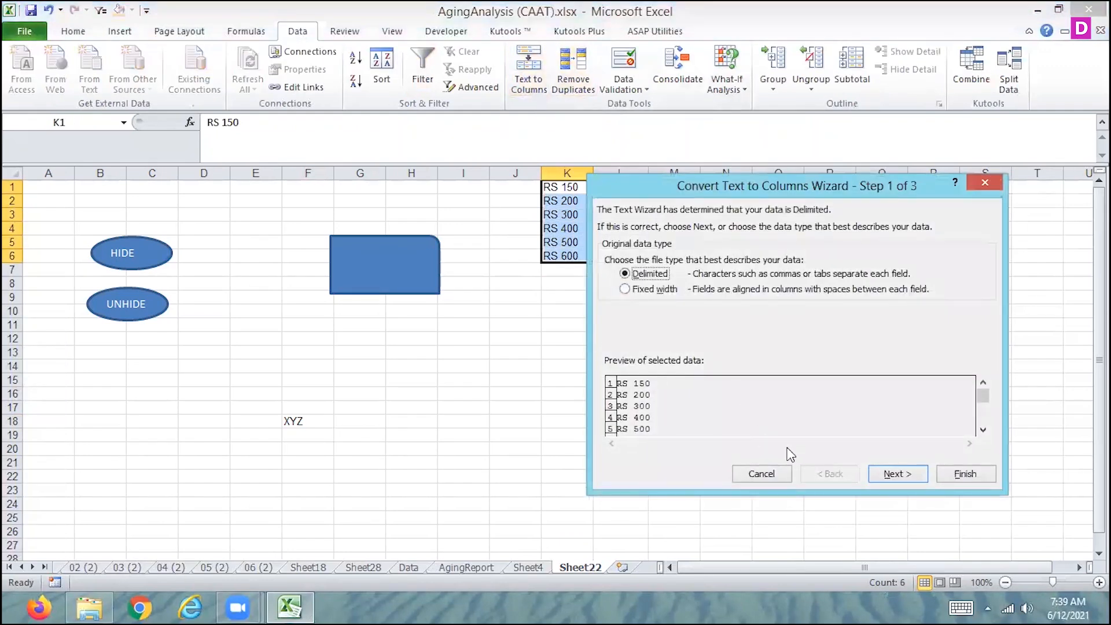
left_click(894, 475)
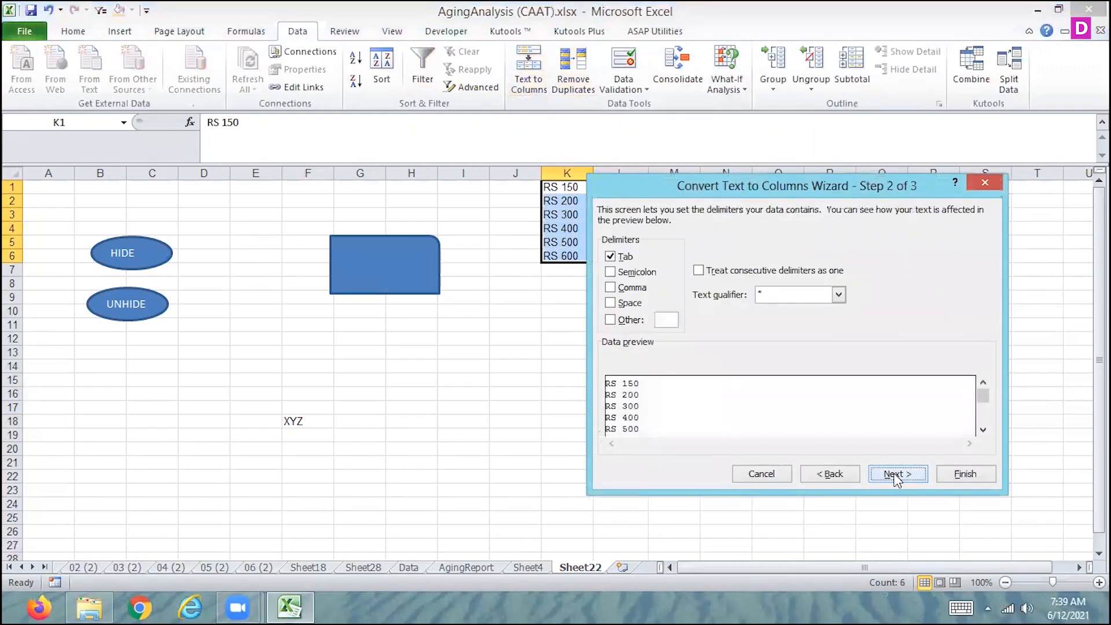
left_click(610, 305)
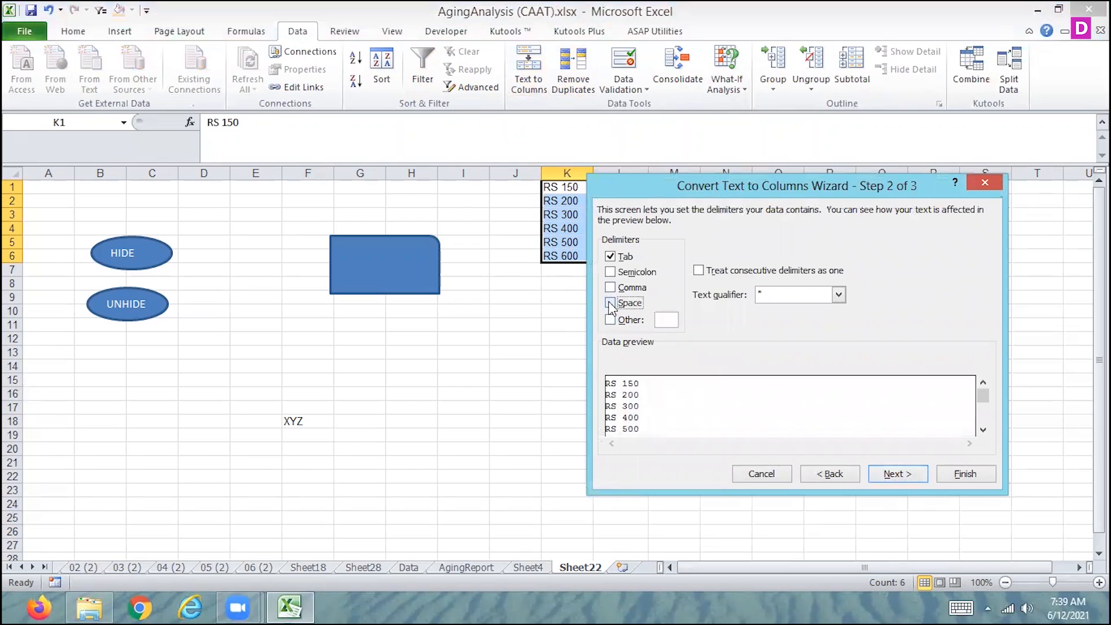
left_click(905, 476)
left_click(963, 475)
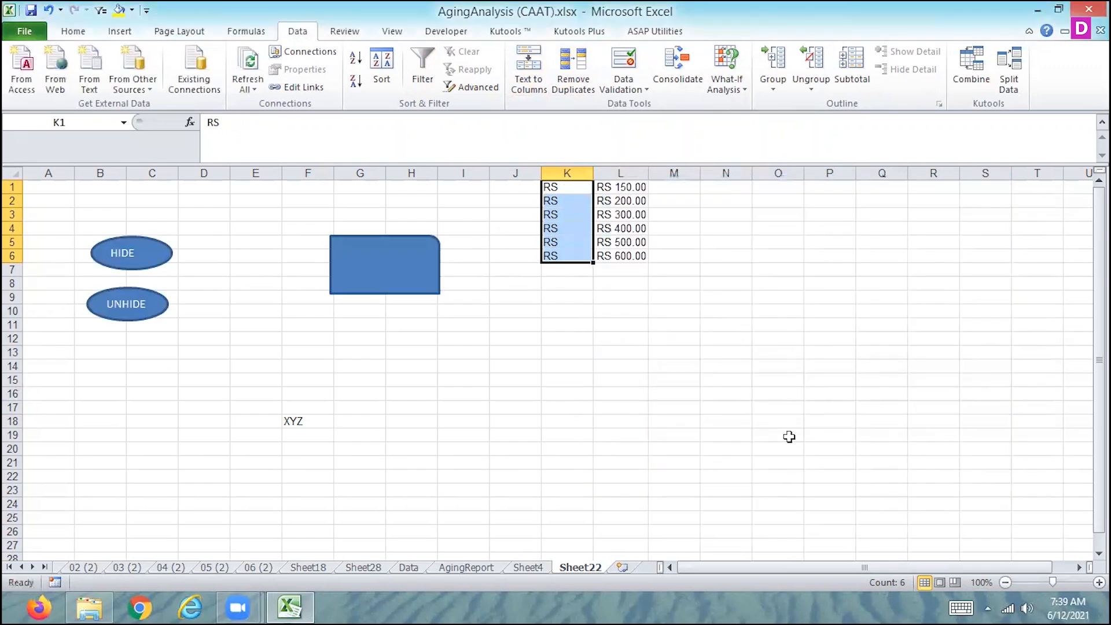
key("ctrl+z")
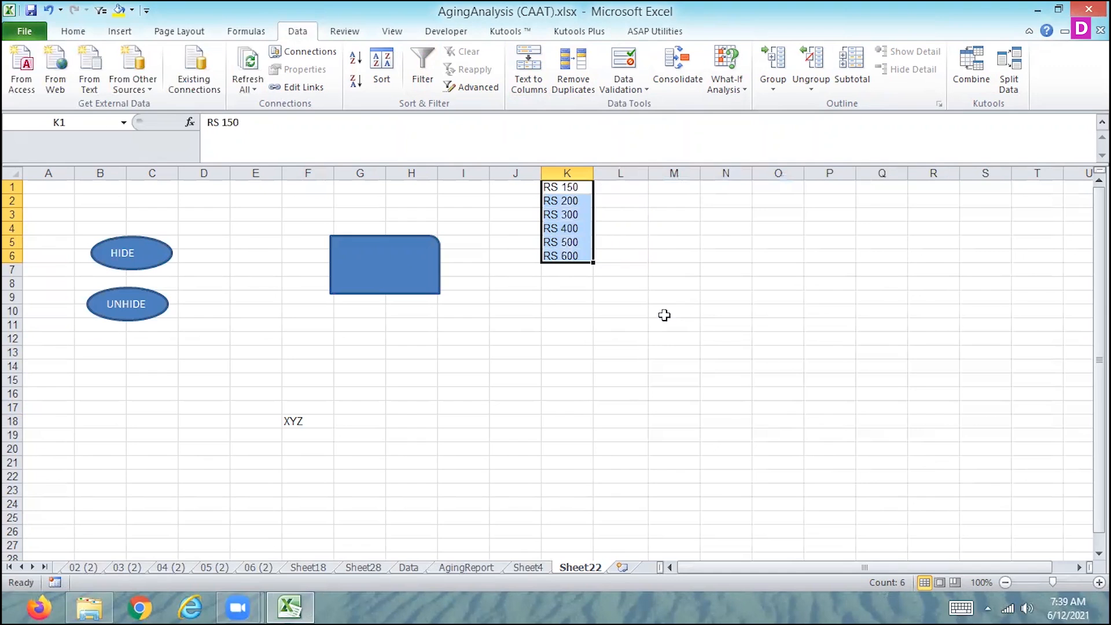
Copy the typed RS amounts from K1:K6 to the range starting at O1
key("ctrl+c")
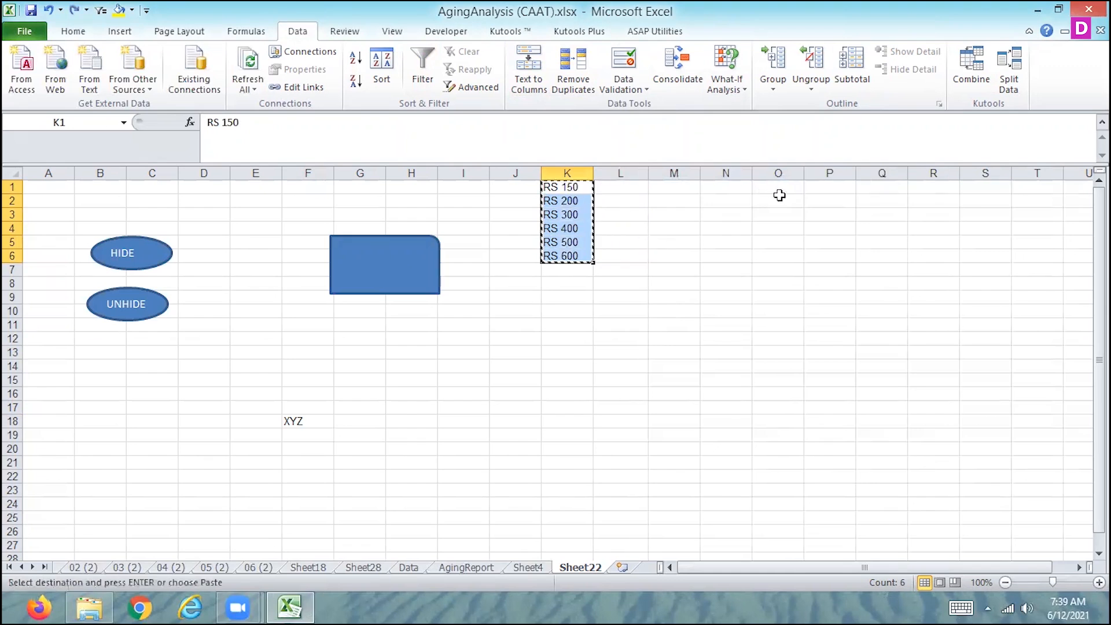
left_click(778, 186)
key("ctrl+v")
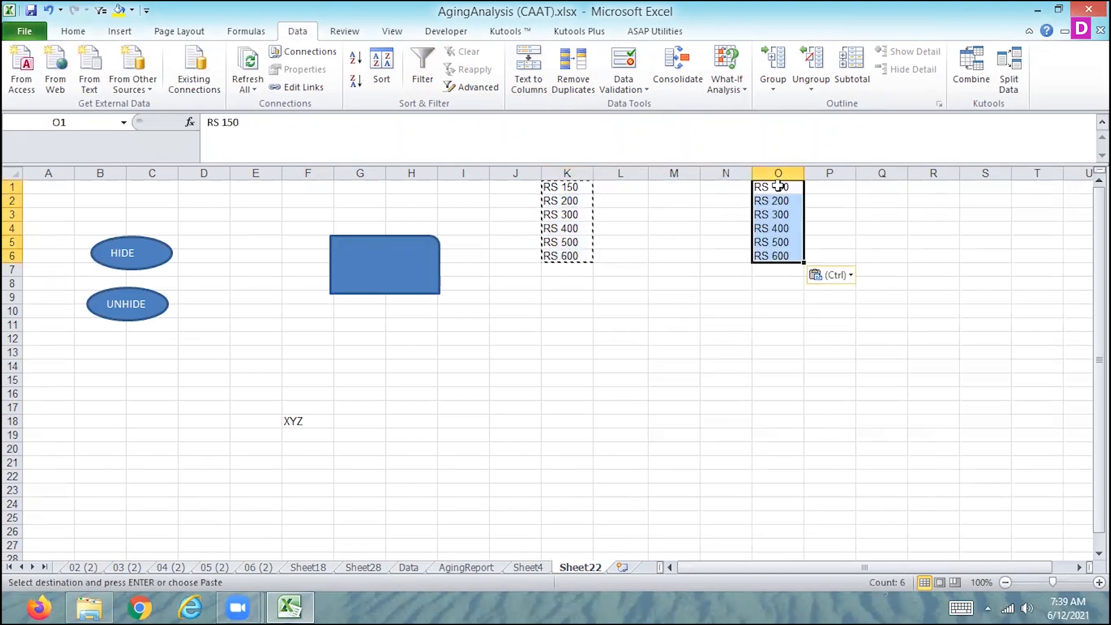
Split the copied amounts in O1:O6 with Text to Columns as delimited data, with General format and destination O1
left_click(537, 82)
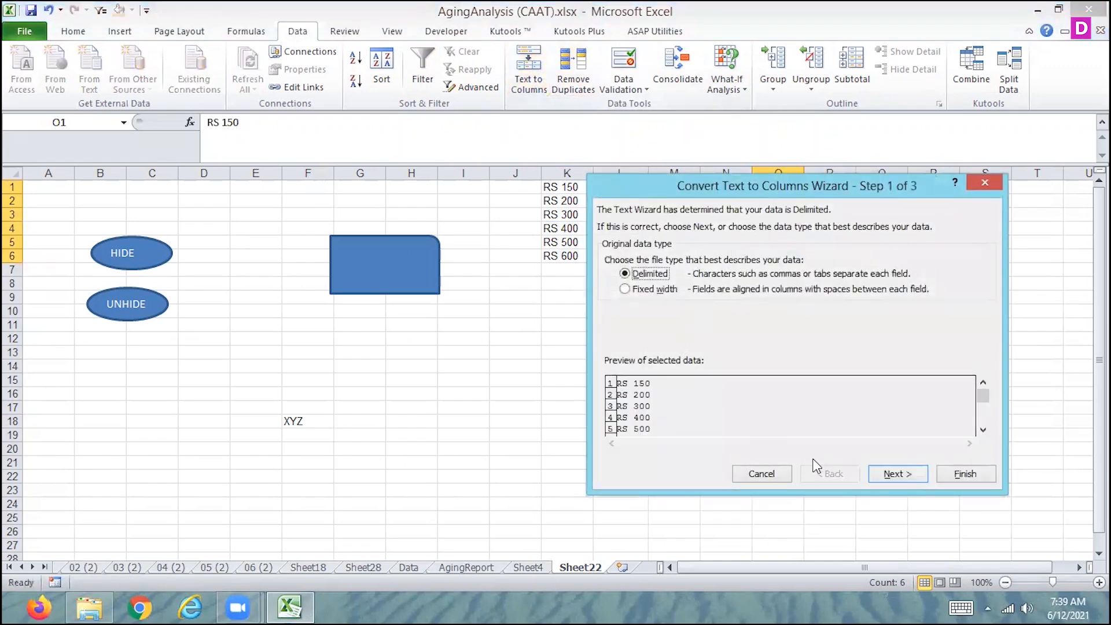
left_click(899, 475)
left_click(900, 475)
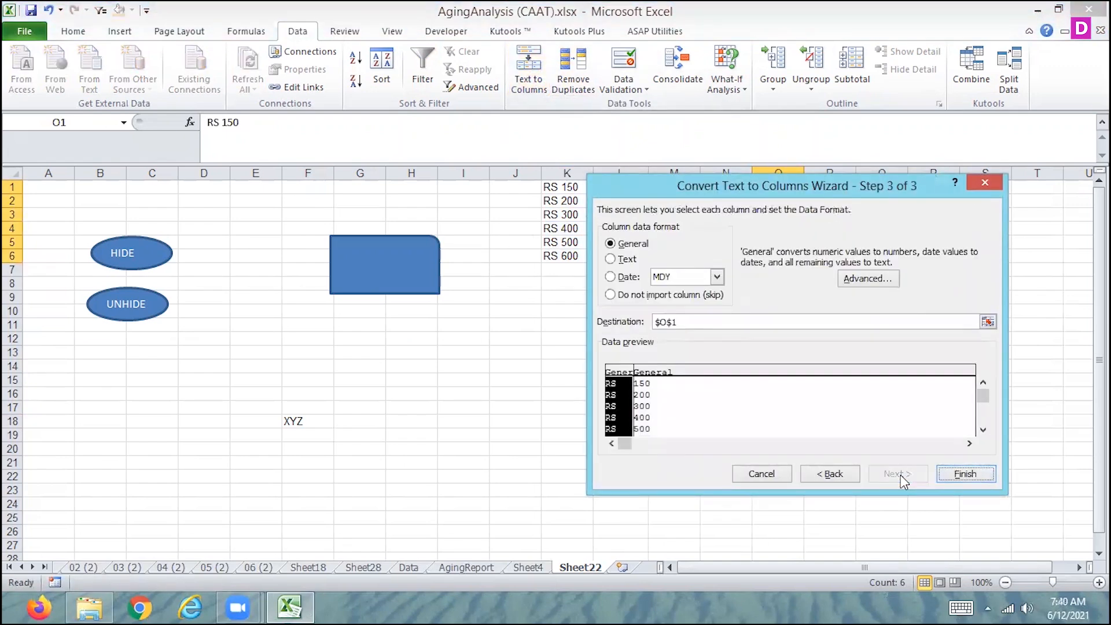
left_click(958, 474)
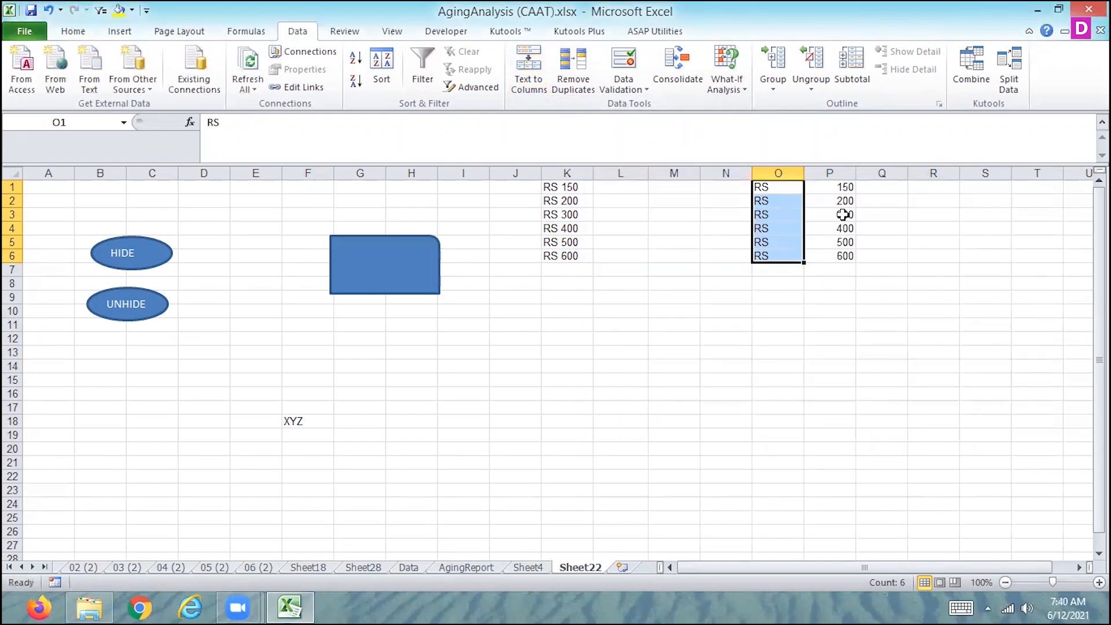
Total the separated numbers P1:P6 with AutoSum in cell P7
left_click(839, 274)
left_click(74, 31)
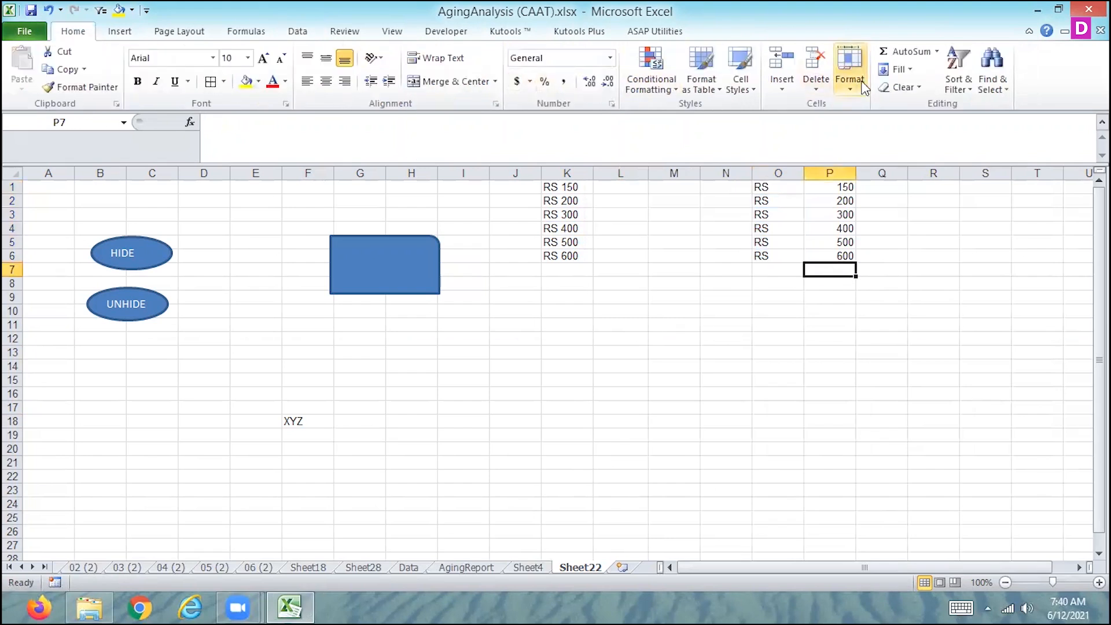
left_click(909, 51)
key("Return")
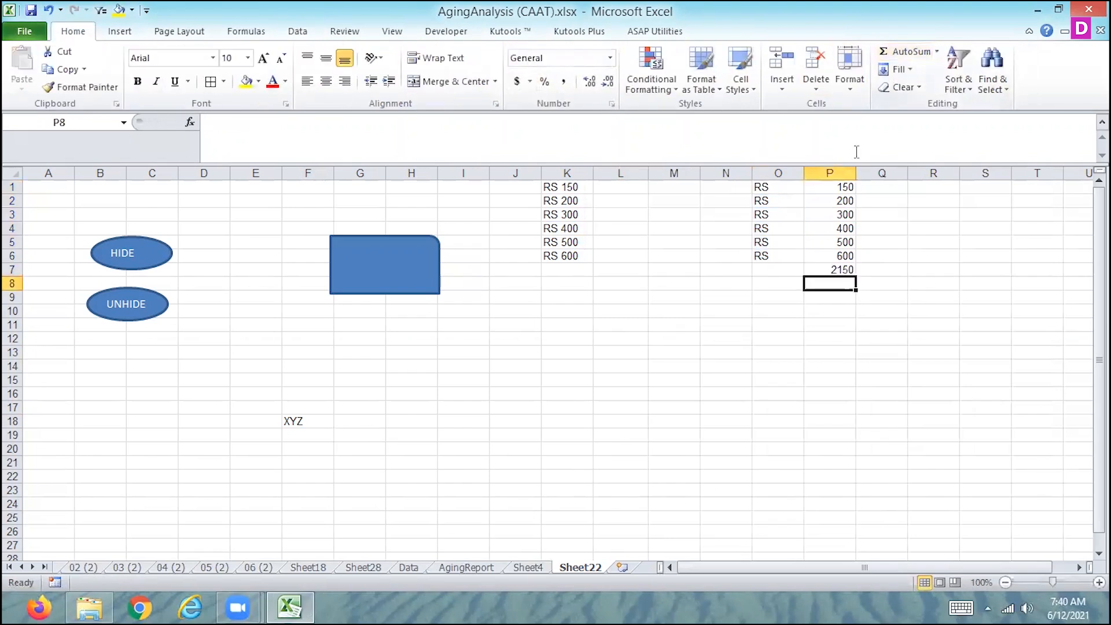
Copy the RS label from O6 into O7 beside the total
left_click(777, 254)
key("ctrl+c")
left_click(768, 274)
key("ctrl+v")
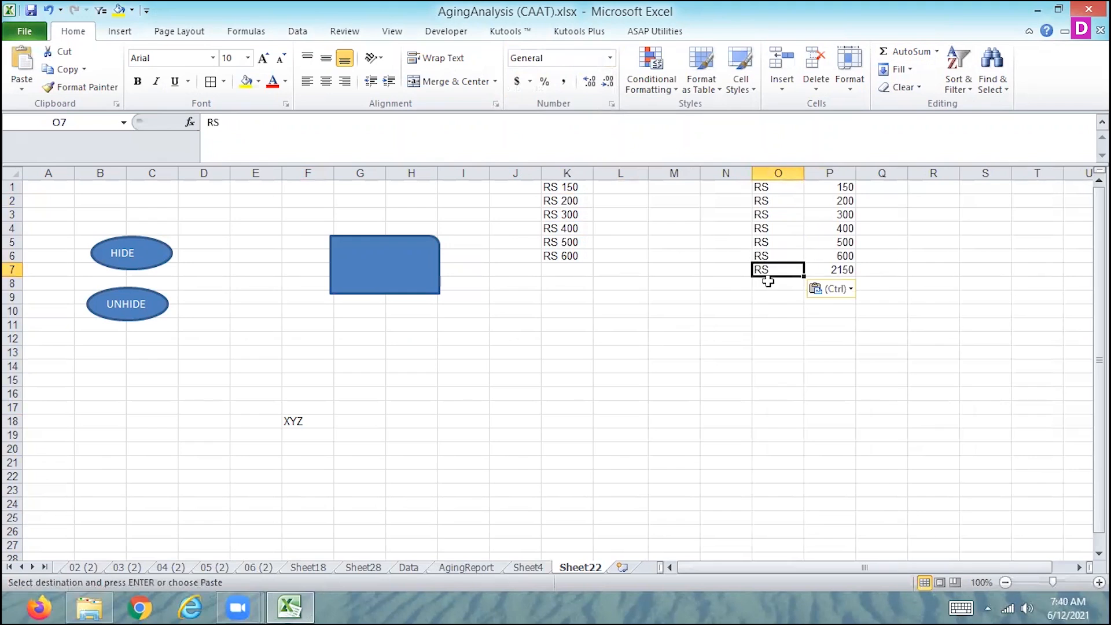
key("Escape")
Try a second AutoSum in cell P8 below the existing total, inspect it and delete it
left_click(833, 284)
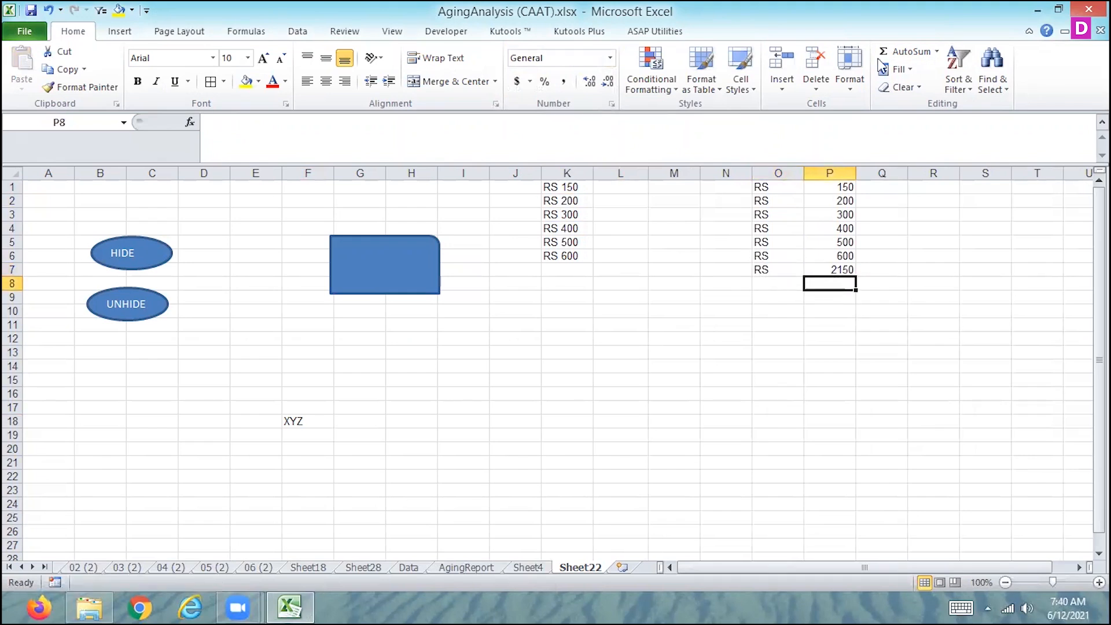
left_click(897, 53)
key("Return")
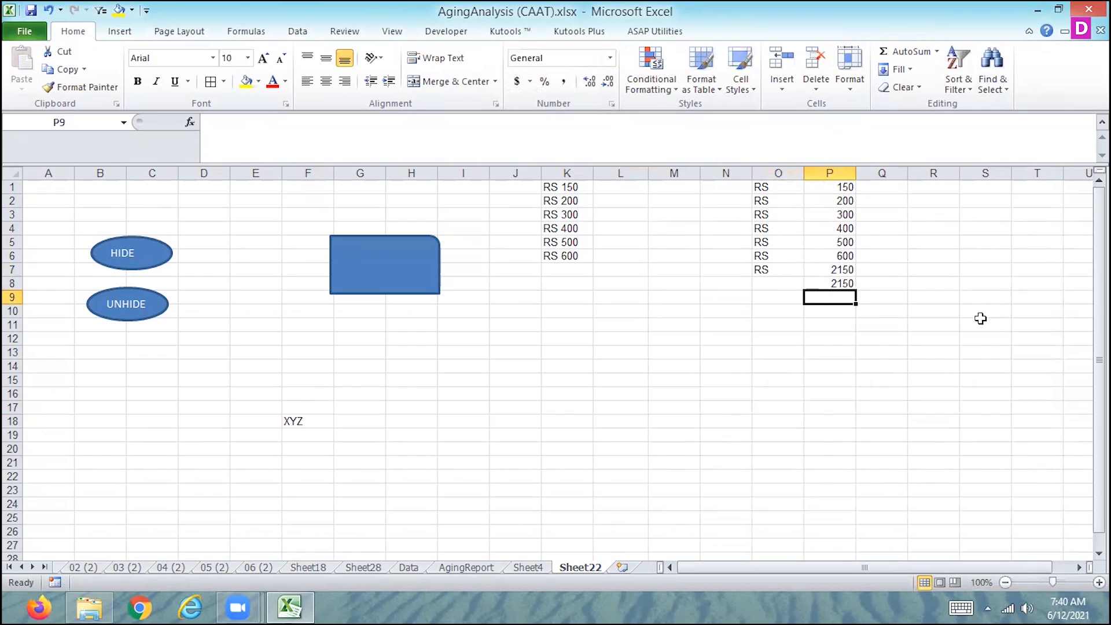
key("Up")
key("Up")
key("Up")
key("Up")
key("Up")
key("Down")
key("Down")
key("Down")
key("Down")
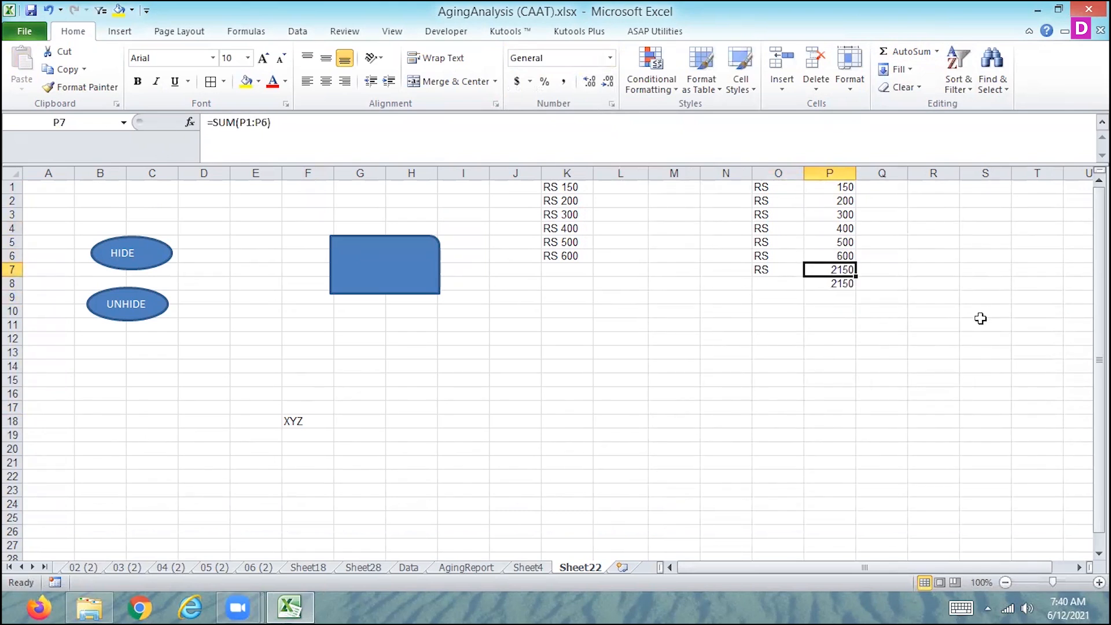
key("Delete")
key("Up")
key("Up")
key("Up")
key("Up")
key("Up")
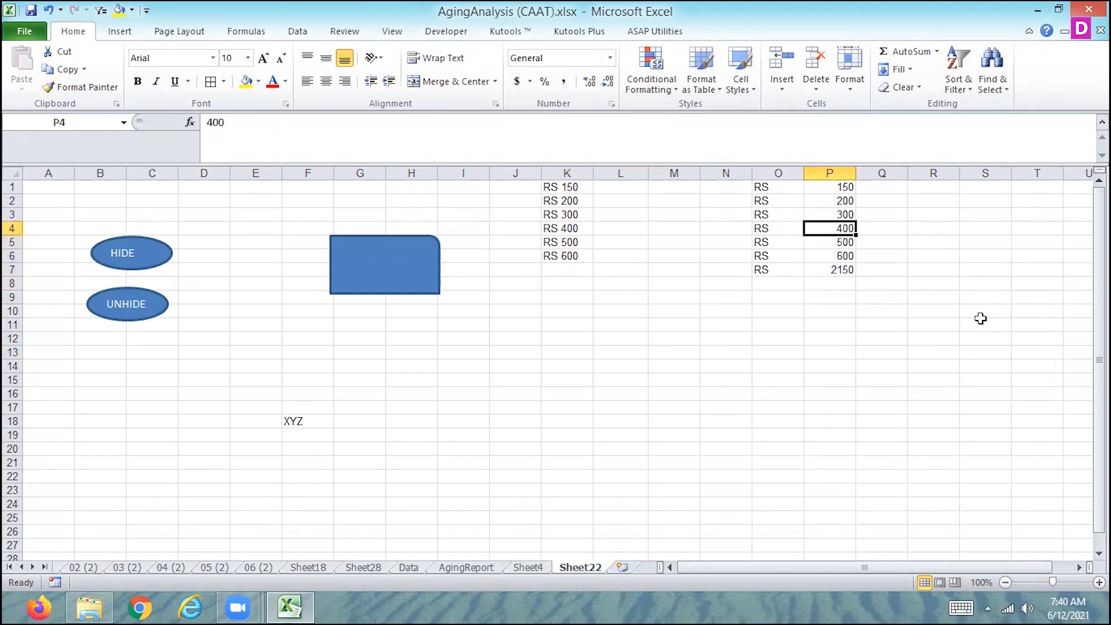
key("Down")
key("Down")
key("Down")
key("Down")
key("Up")
key("Up")
key("Up")
key("Up")
key("Up")
key("Up")
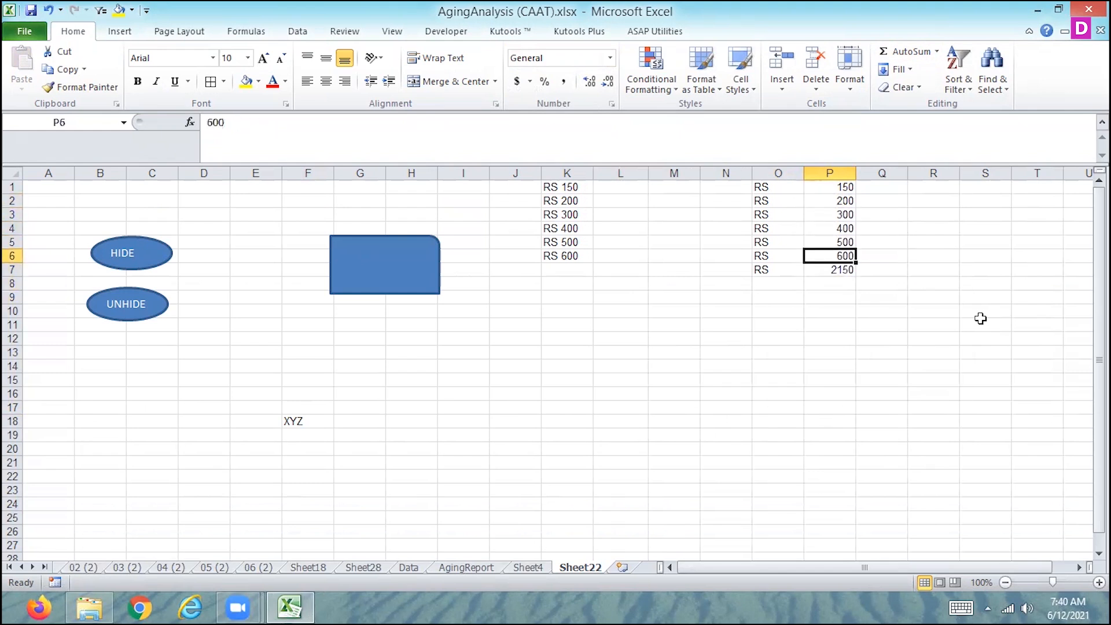
Enter a CONCATENATE formula in Q1 that joins O1, a space and P1
key("Right")
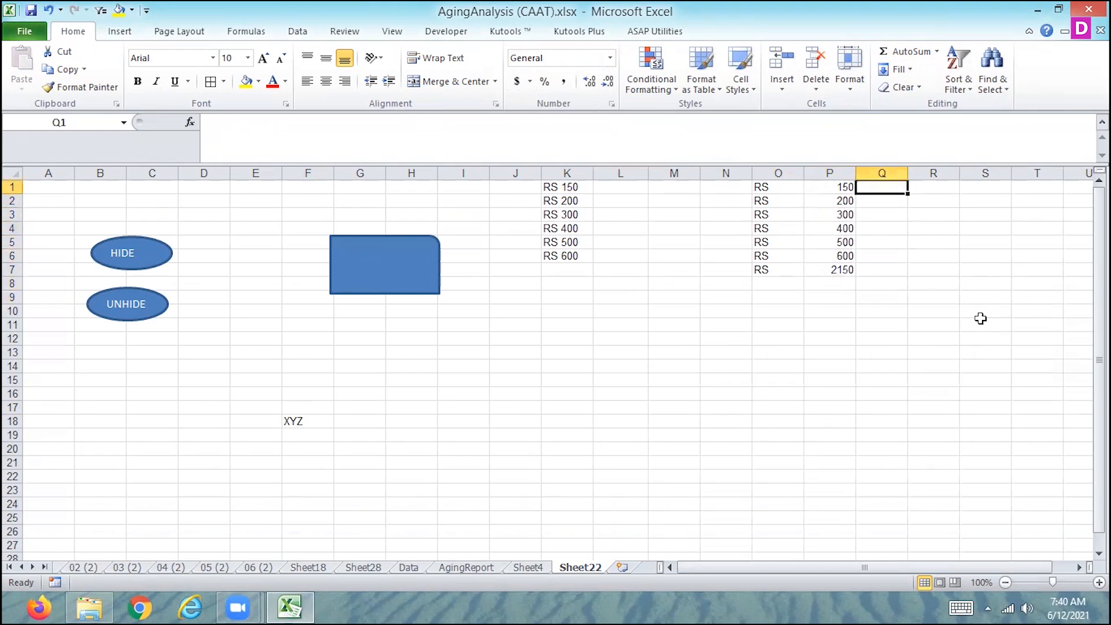
type("=CON")
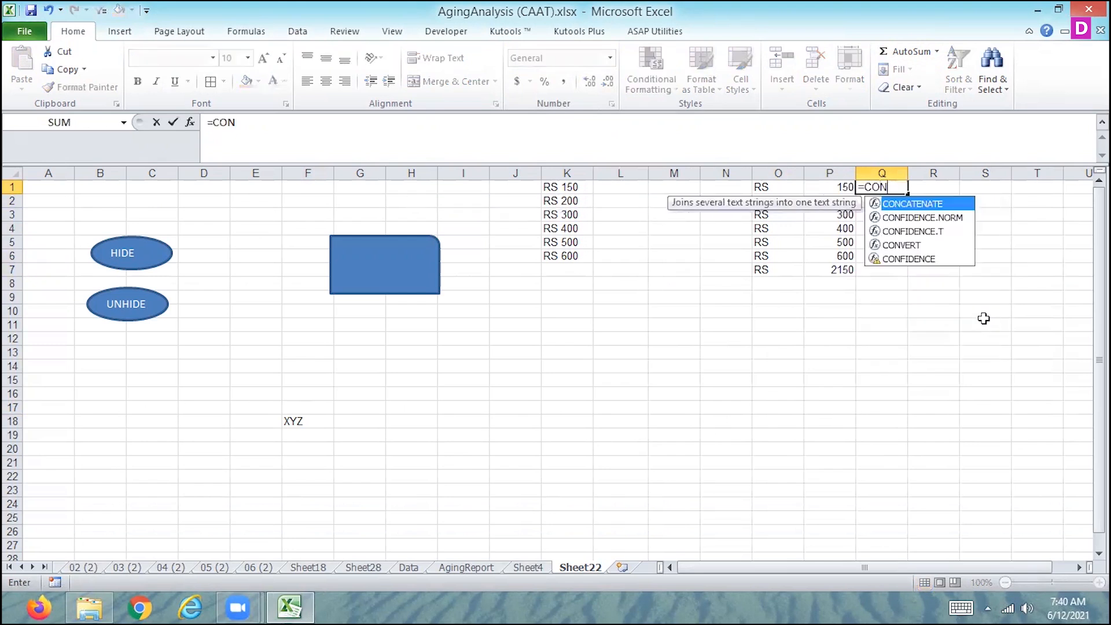
double_click(924, 210)
left_click(770, 188)
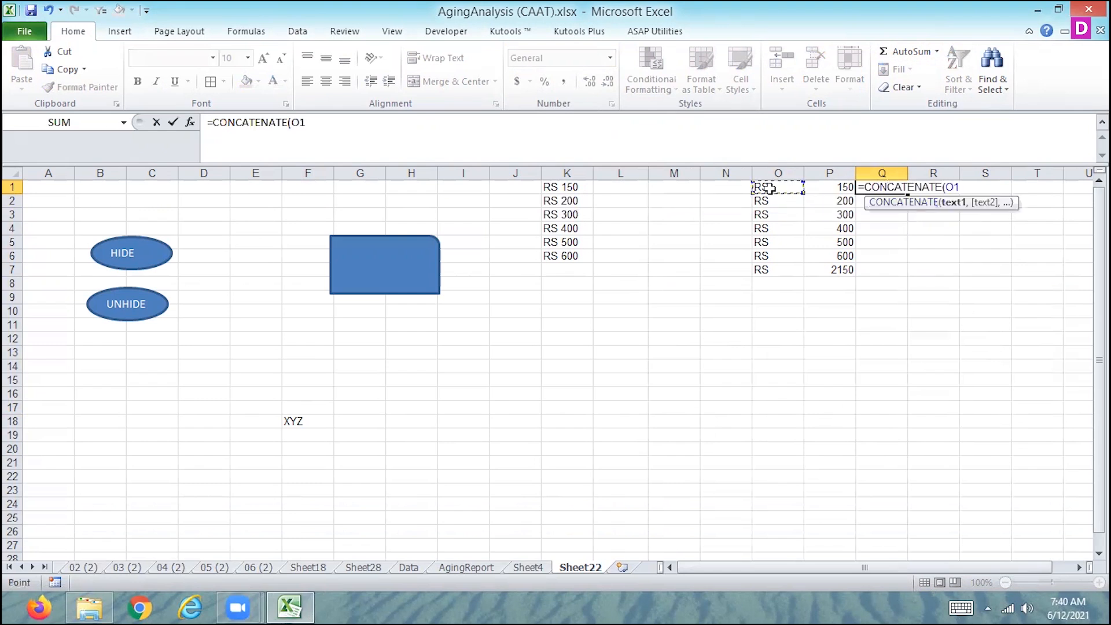
type(",\" \",")
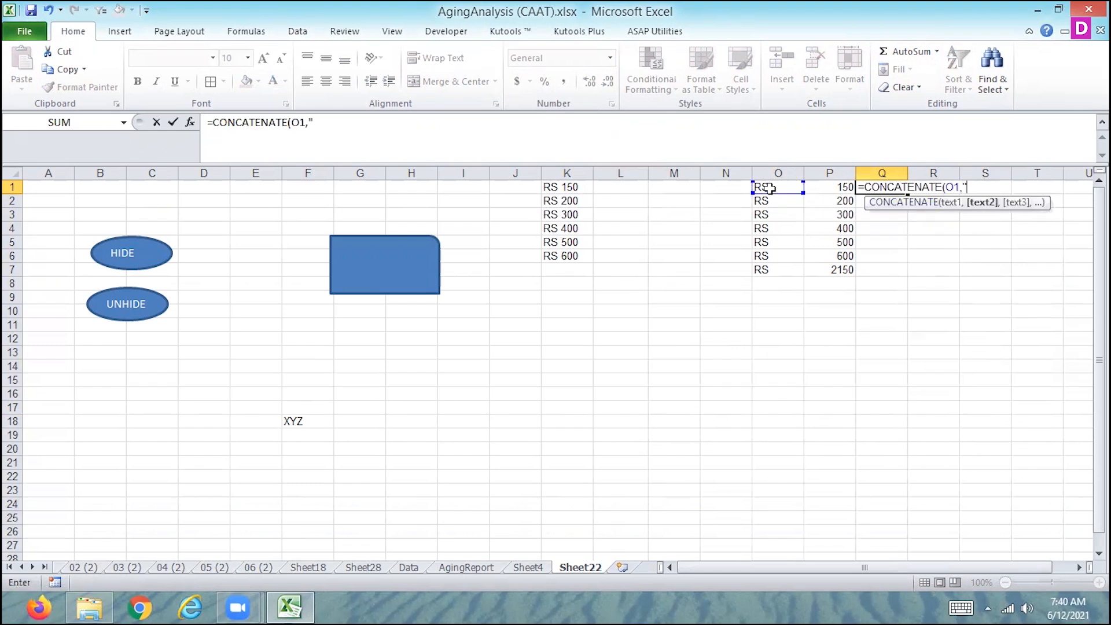
left_click(842, 185)
key("Return")
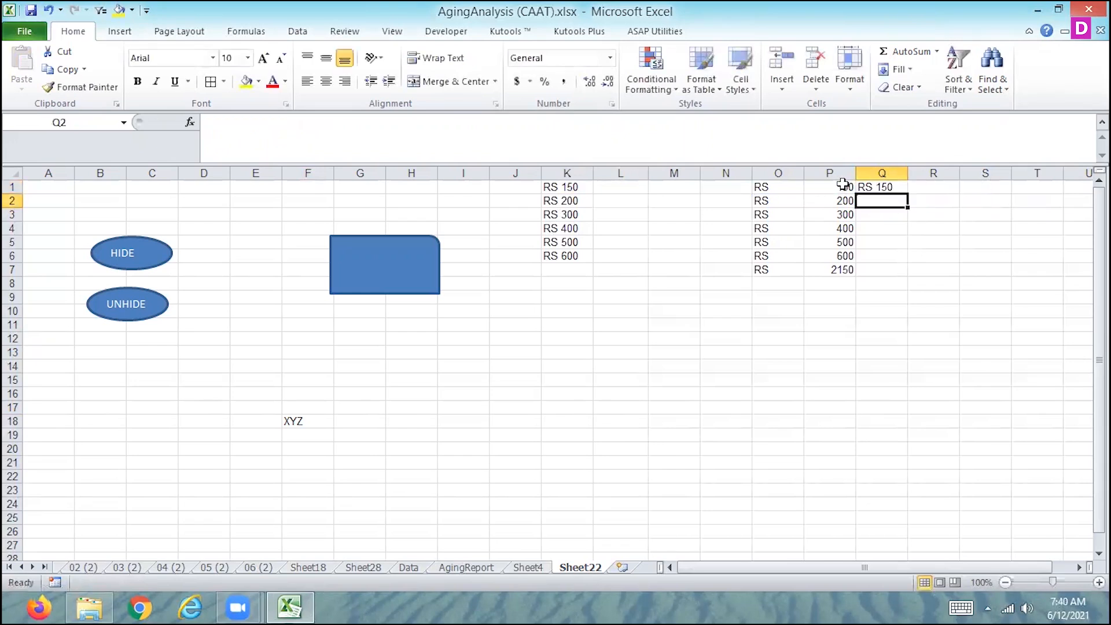
Fill the CONCATENATE formula from Q1 down to Q6 and insert an AutoSum in Q7
left_click(899, 185)
left_click_drag(907, 193, 894, 267)
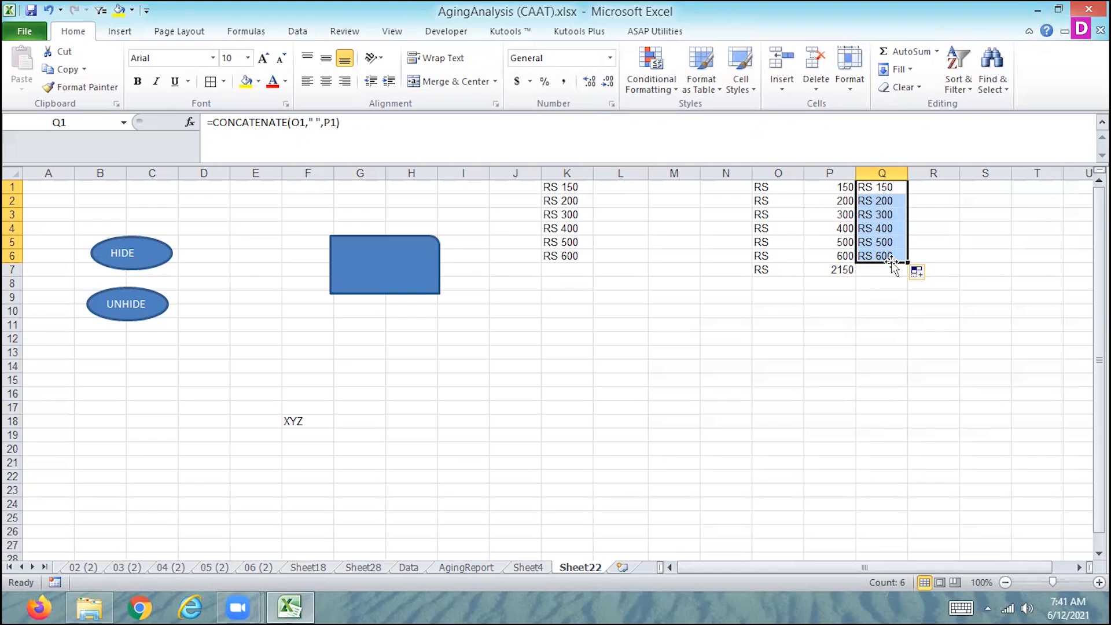
left_click(877, 270)
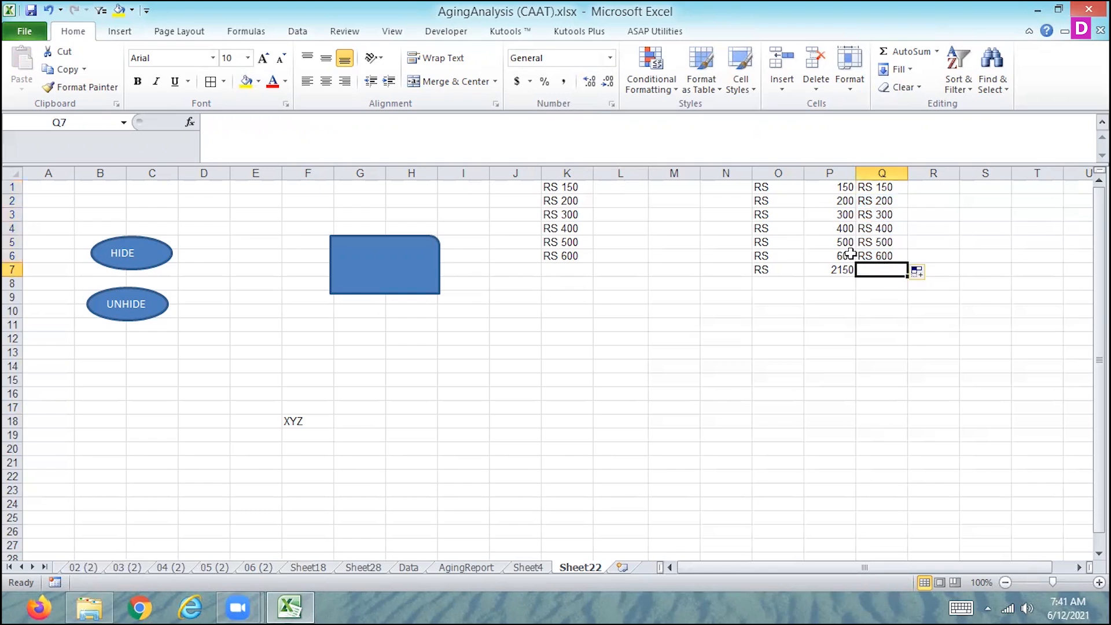
left_click(889, 51)
key("Return")
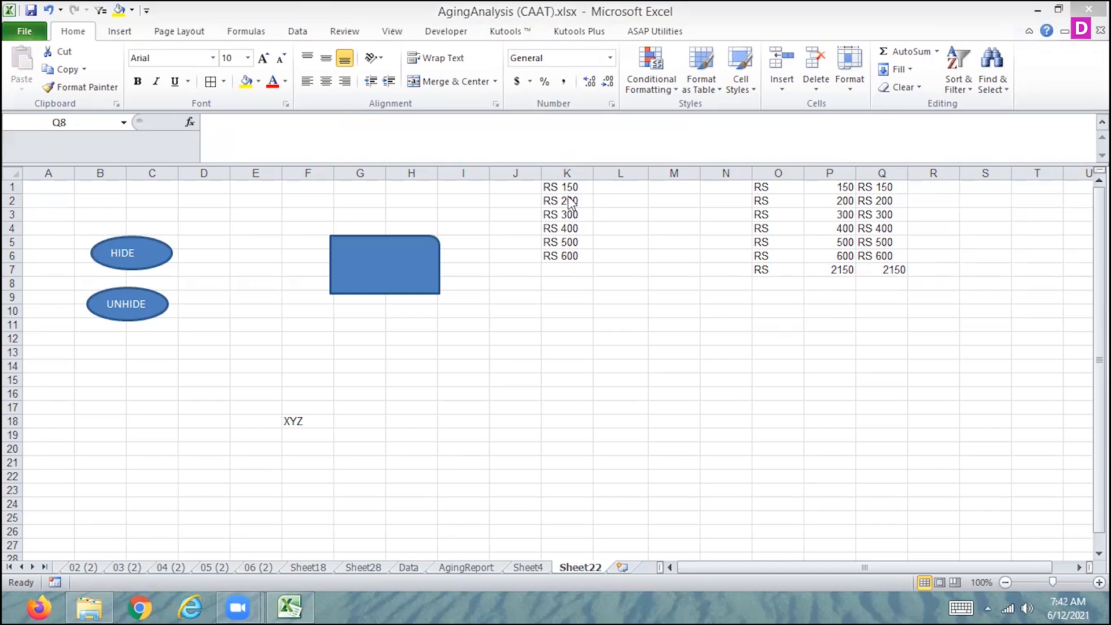
Hide the contents of cell K6 by applying the custom number format ;;;
left_click(570, 257)
left_click(610, 58)
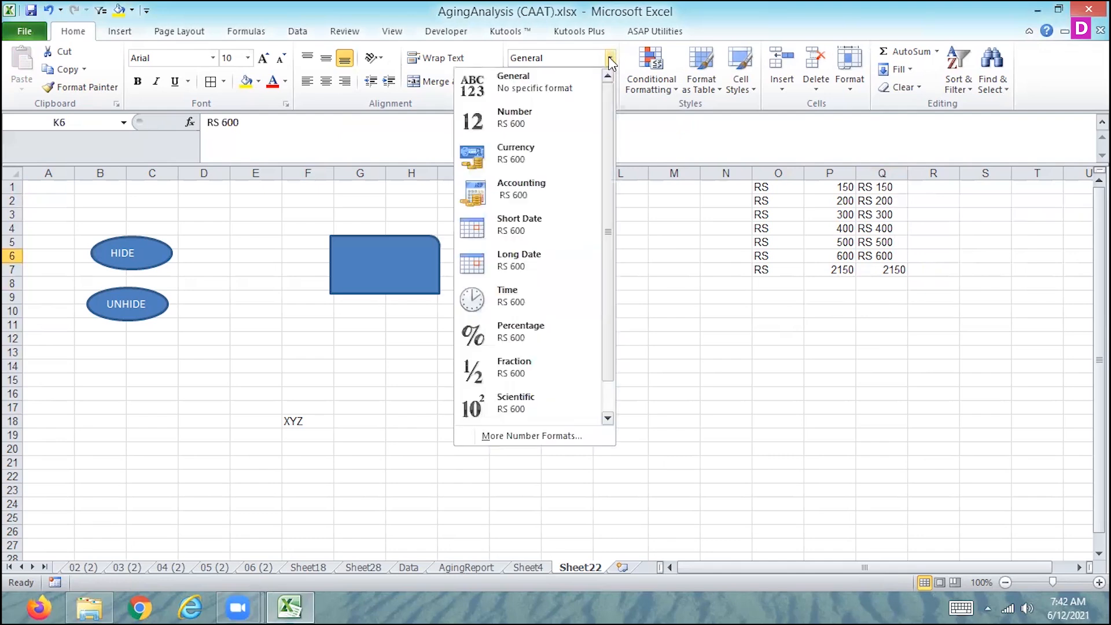
left_click(518, 438)
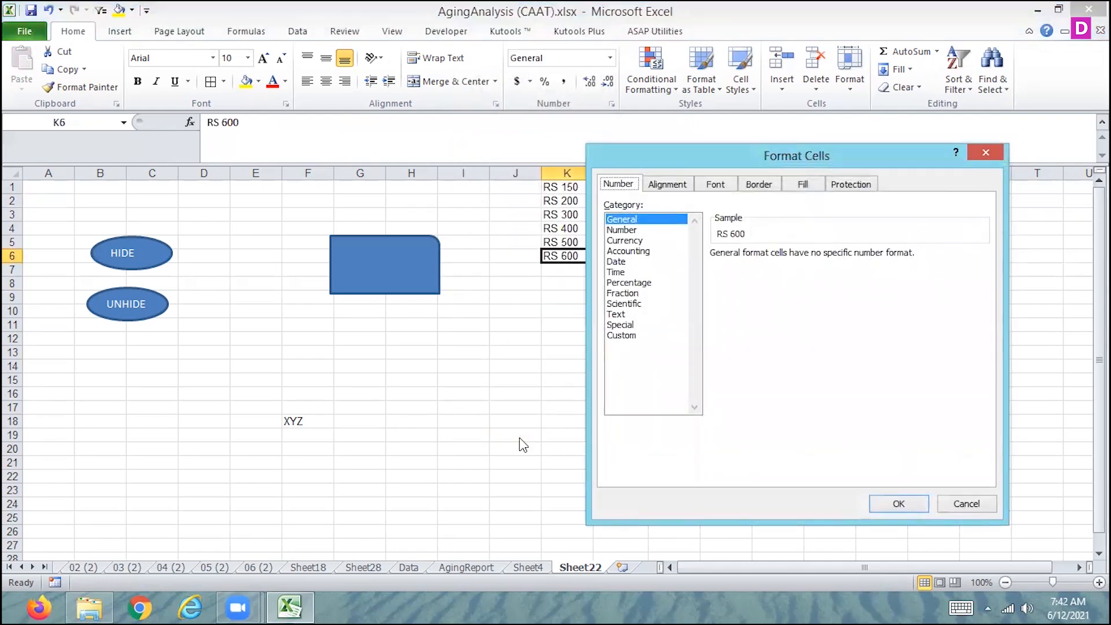
left_click(618, 335)
left_click_drag(751, 265, 702, 273)
type(";;;")
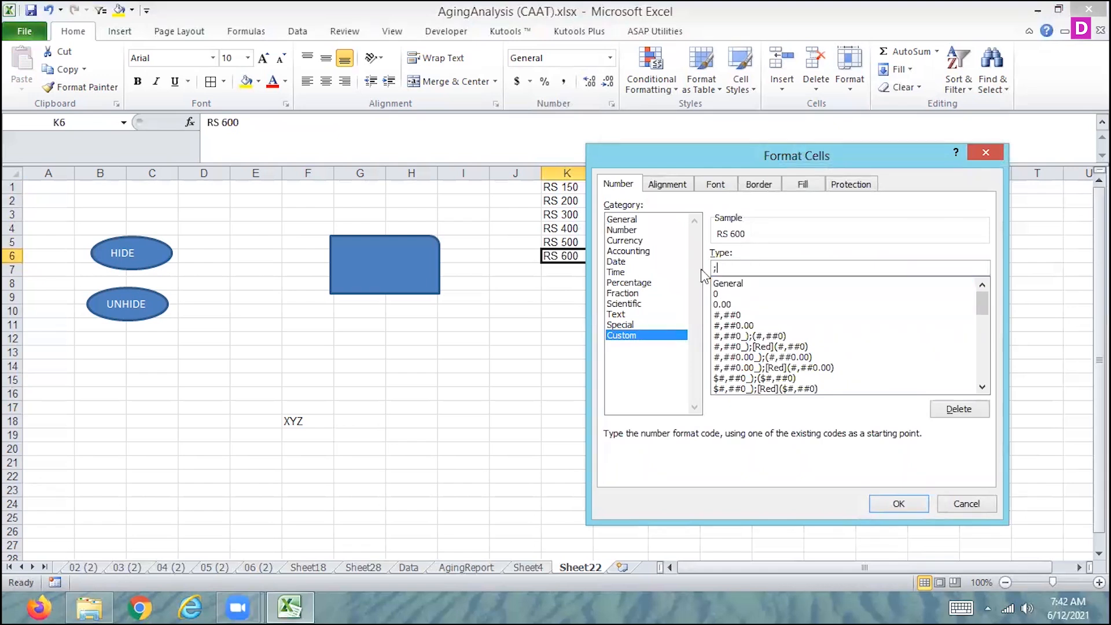
left_click(888, 507)
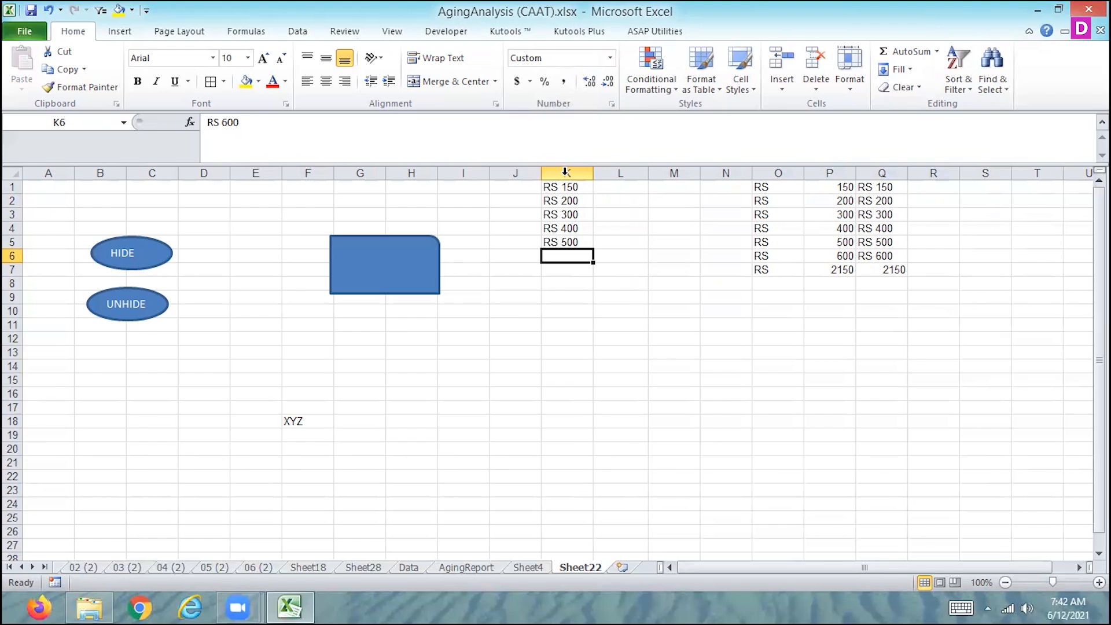
Look up the saved ;;; code in the custom number formats for cell K7 and close the dialog without applying it
left_click(580, 274)
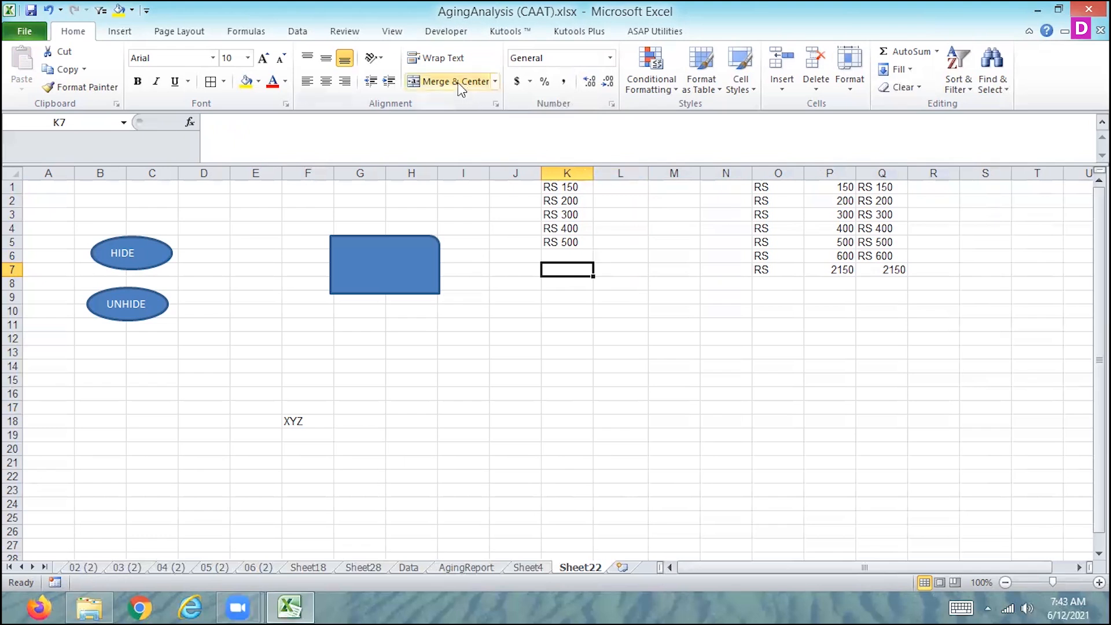
left_click(611, 65)
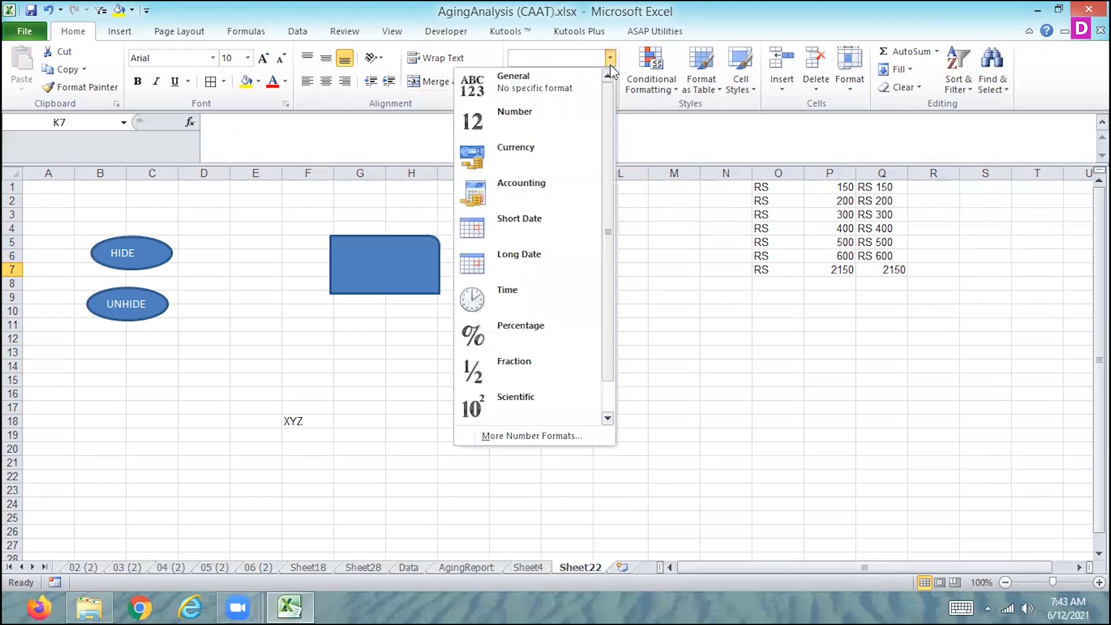
left_click(486, 437)
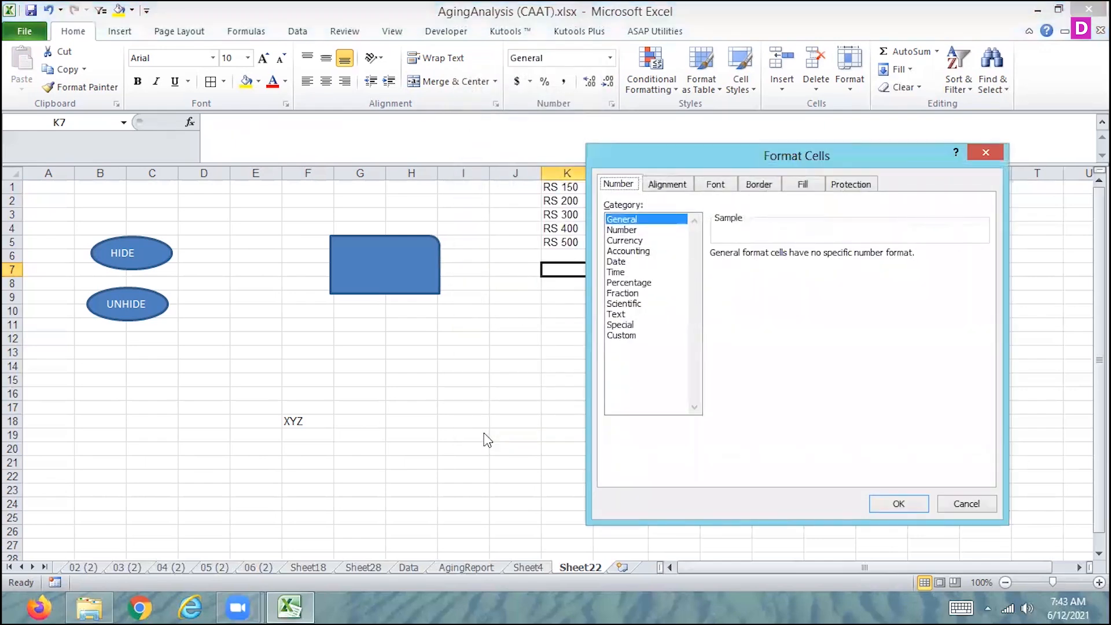
left_click(624, 336)
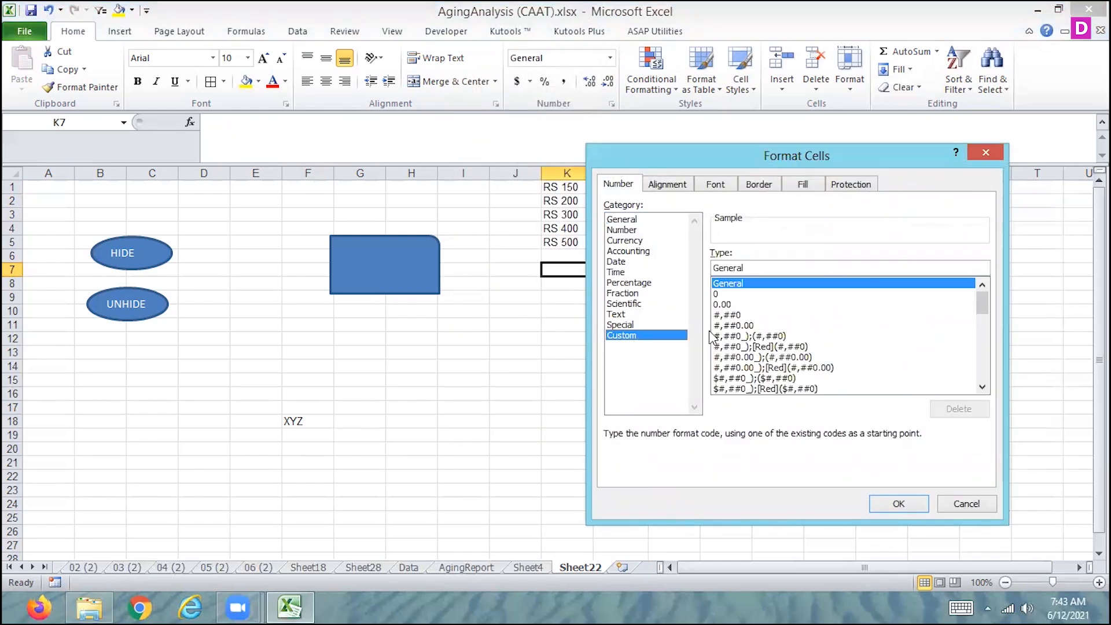
left_click_drag(982, 302, 987, 409)
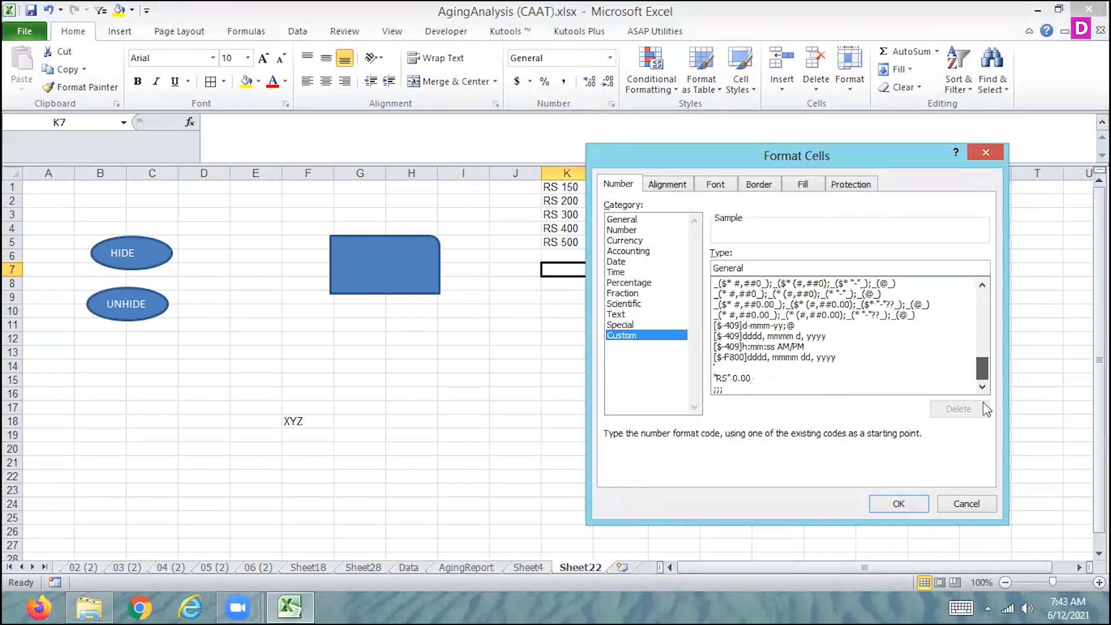
left_click(729, 390)
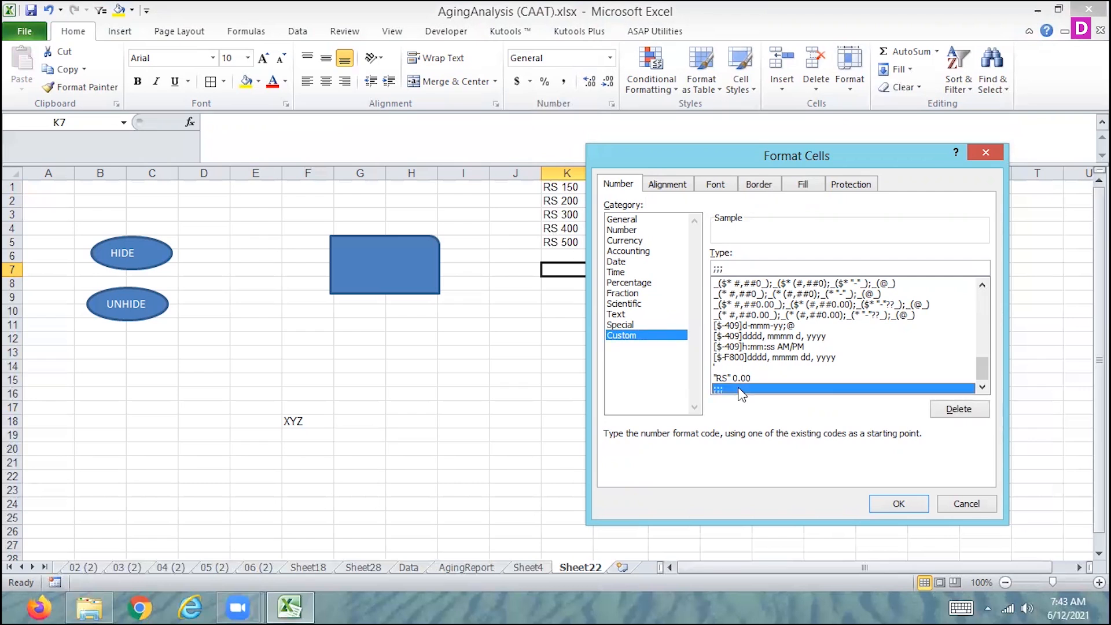
left_click(964, 504)
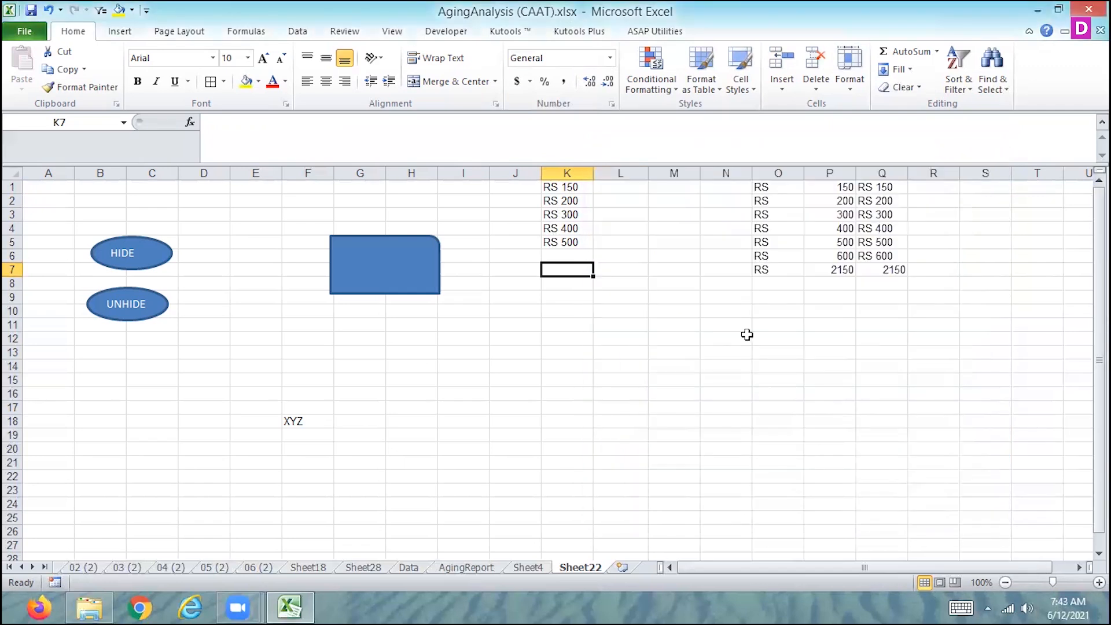
Set the tab color of Sheet22 to the standard green
left_click(852, 90)
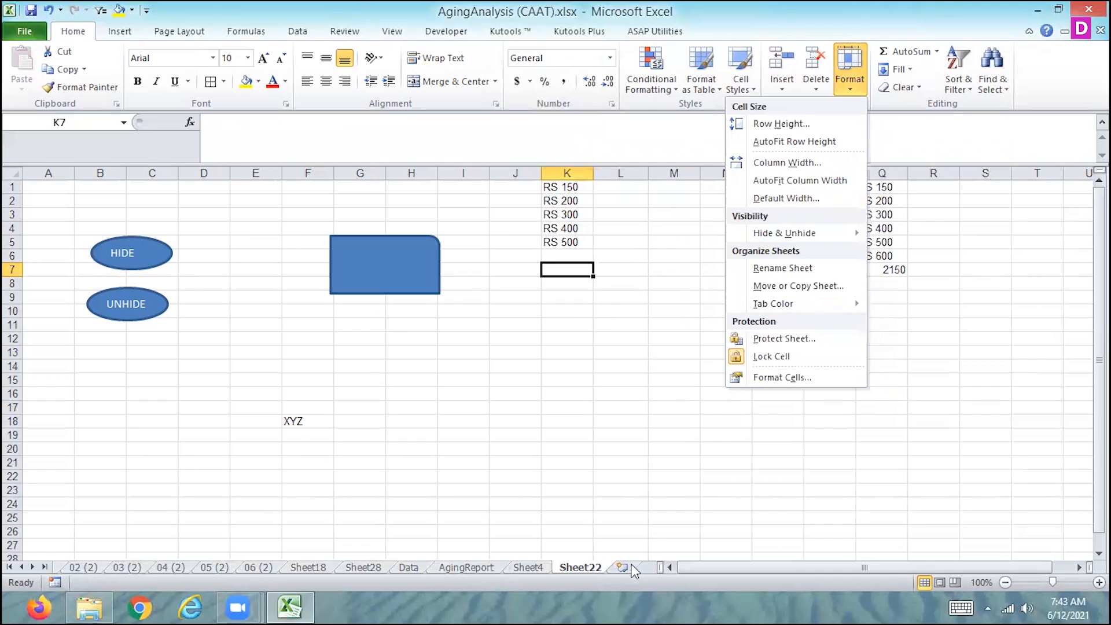
right_click(572, 568)
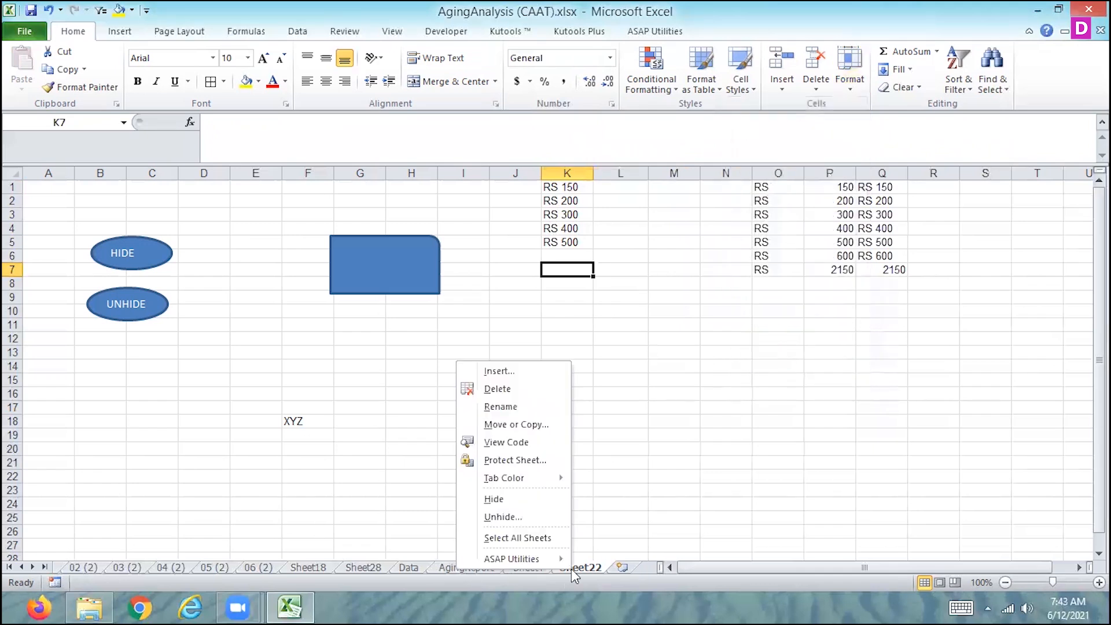
mouse_move(501, 478)
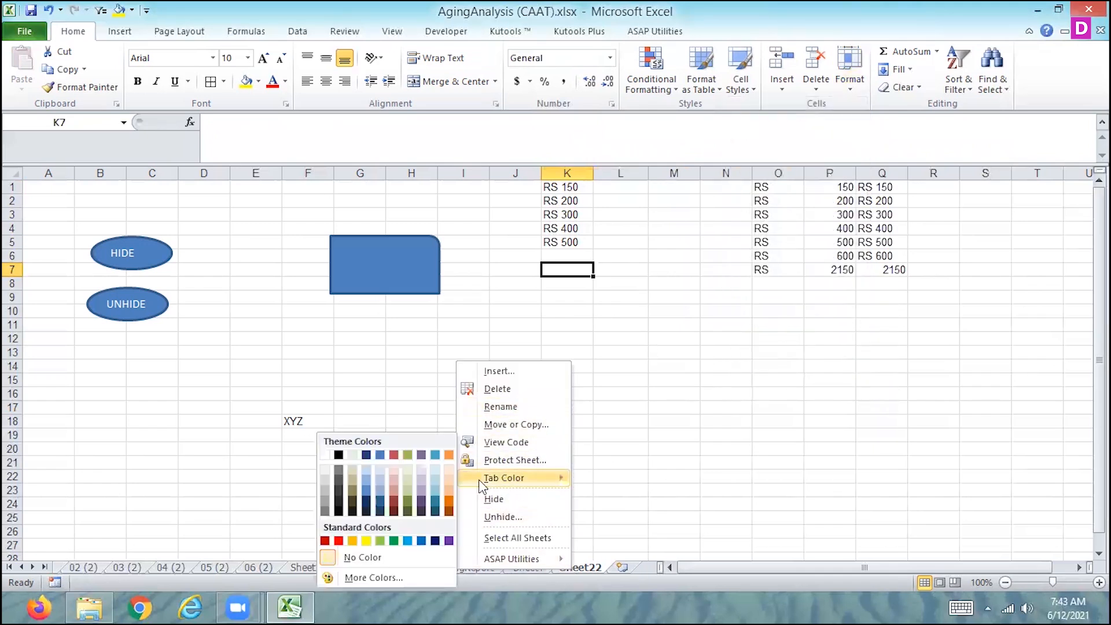
left_click(394, 541)
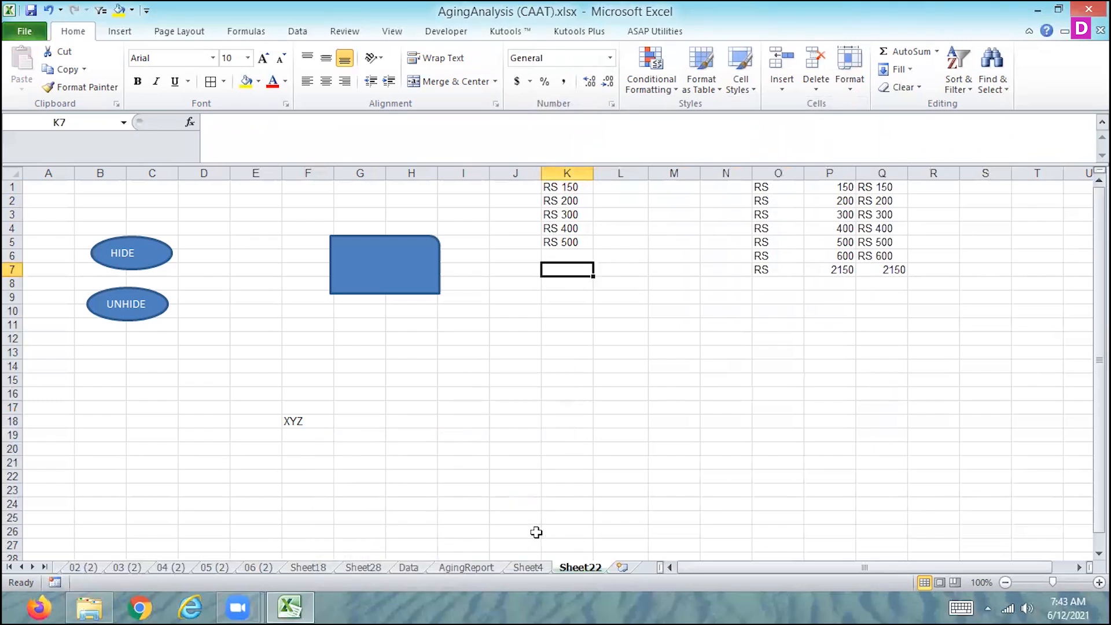
left_click(554, 241)
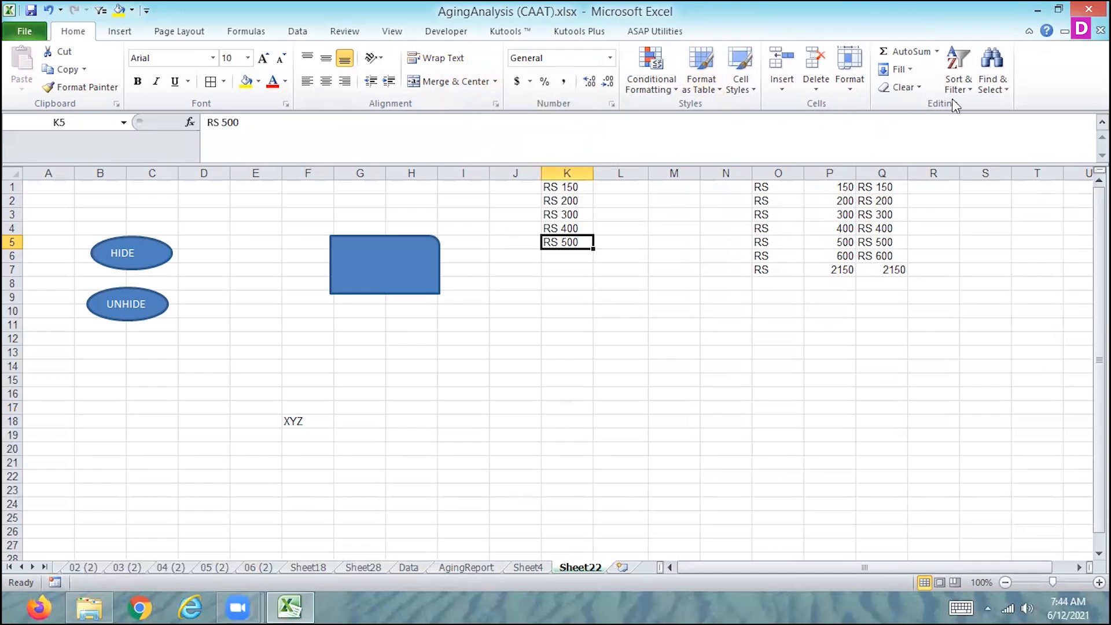
Examine the number format categories available for cell K5, including the Custom codes, Special, Currency, Number and Date types
left_click(610, 58)
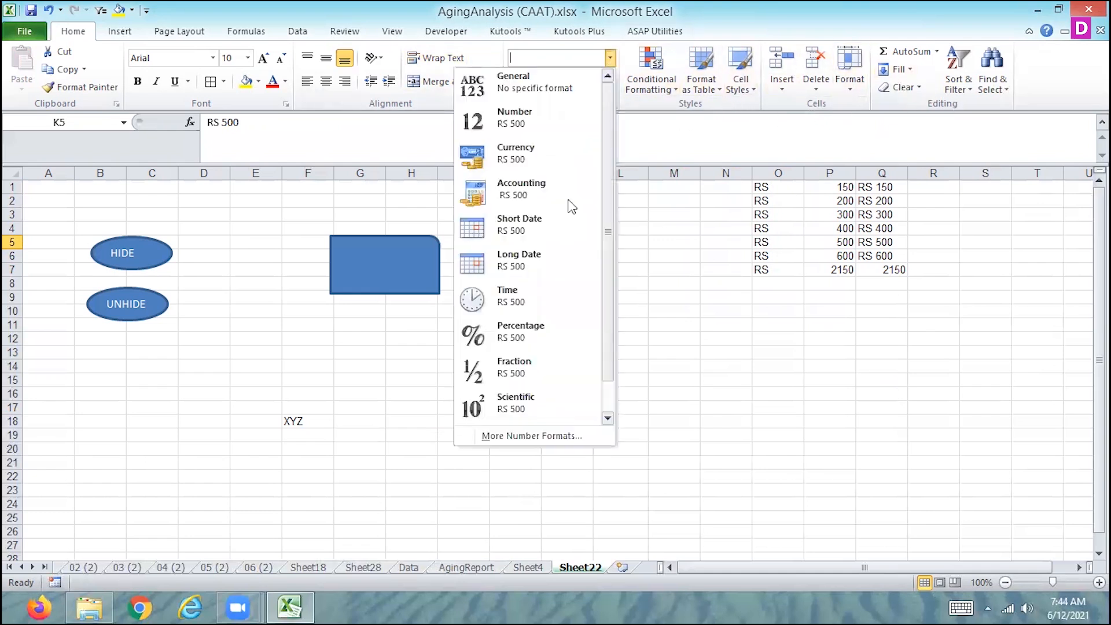
left_click(531, 436)
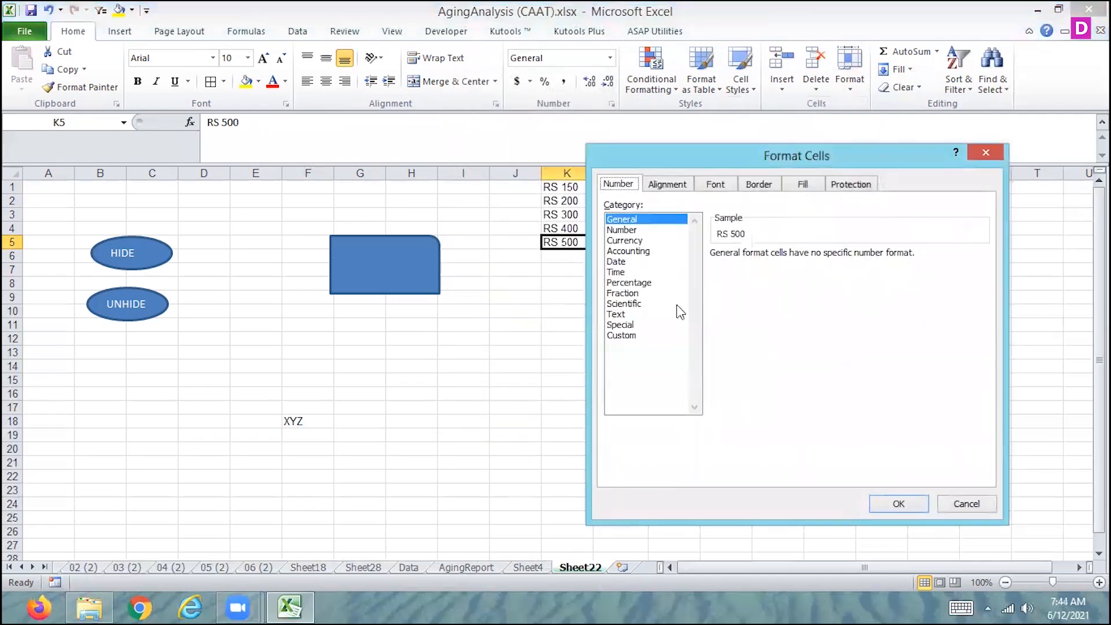
left_click(622, 335)
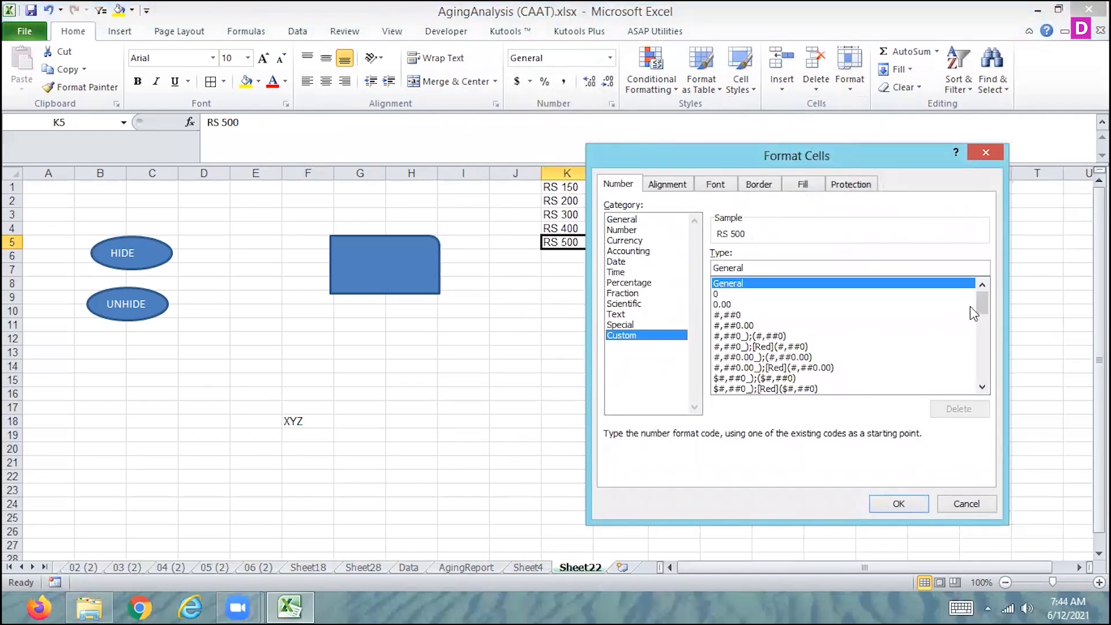
left_click_drag(978, 306, 986, 383)
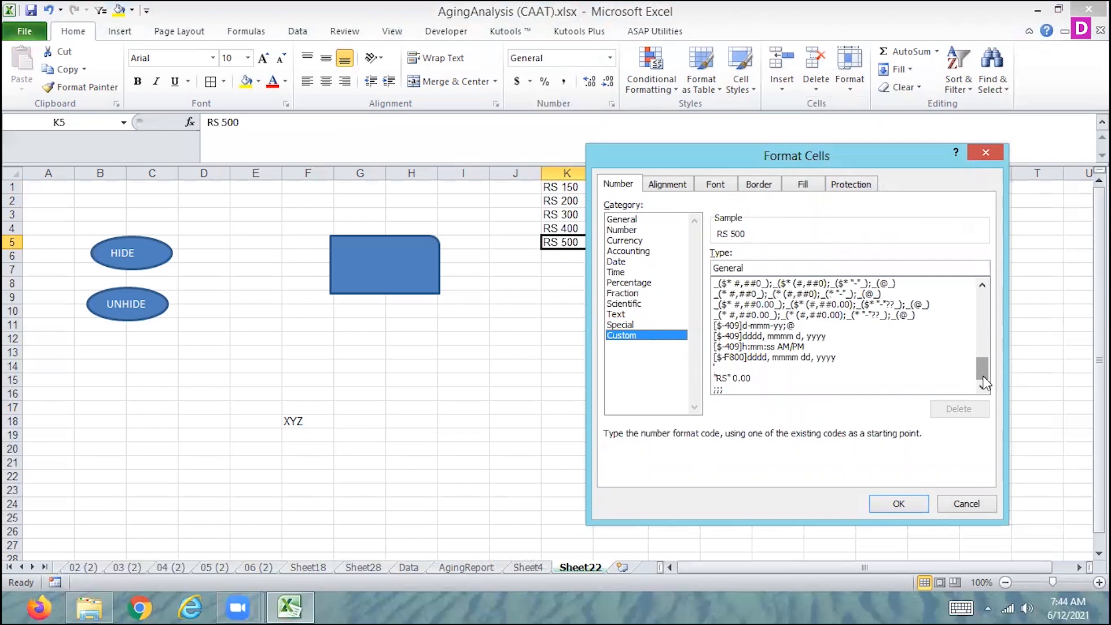
left_click_drag(986, 383, 984, 258)
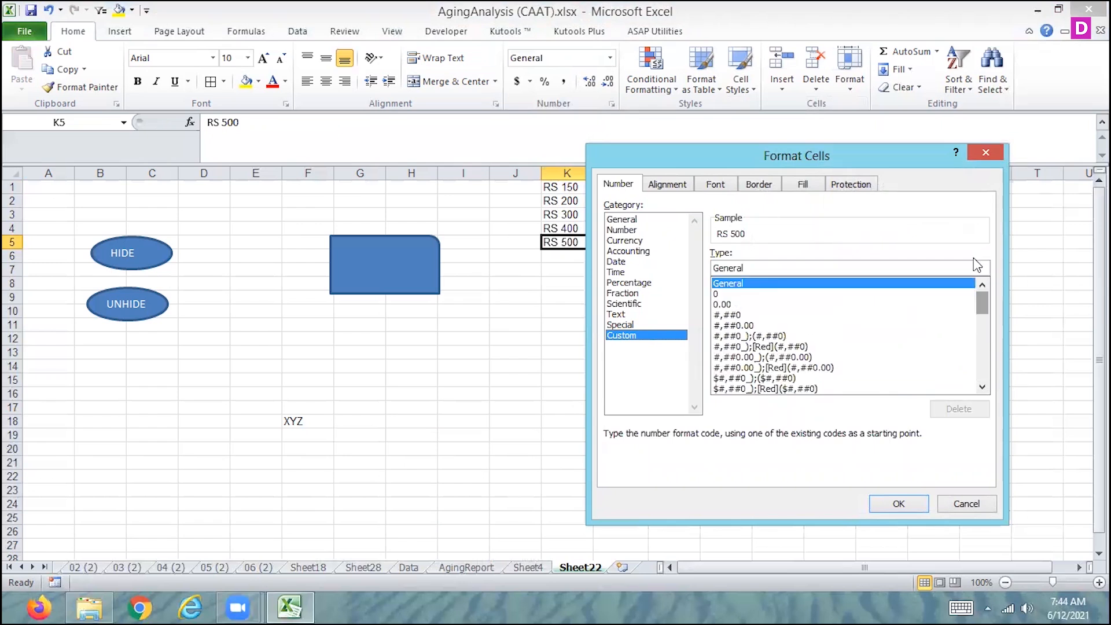
left_click(616, 315)
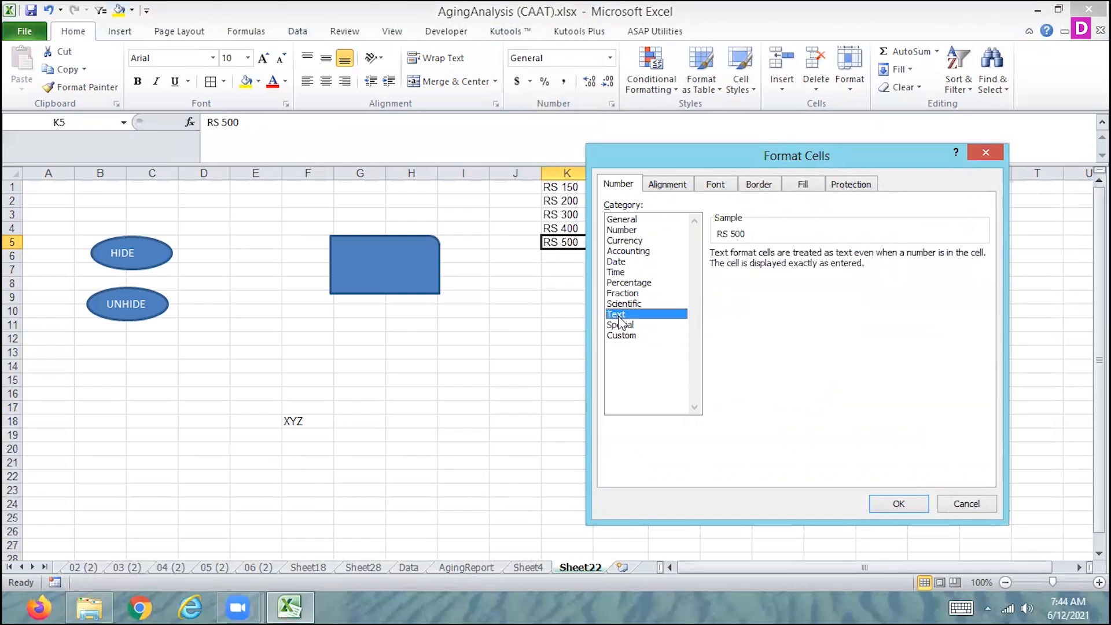
left_click(622, 325)
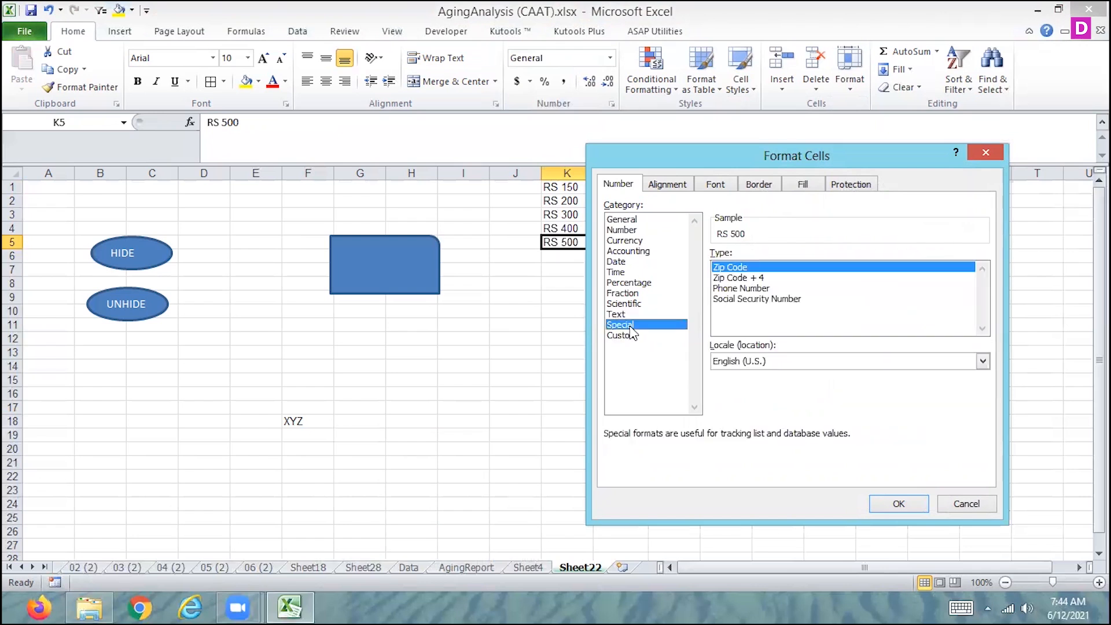
left_click(618, 295)
left_click(620, 282)
left_click(616, 262)
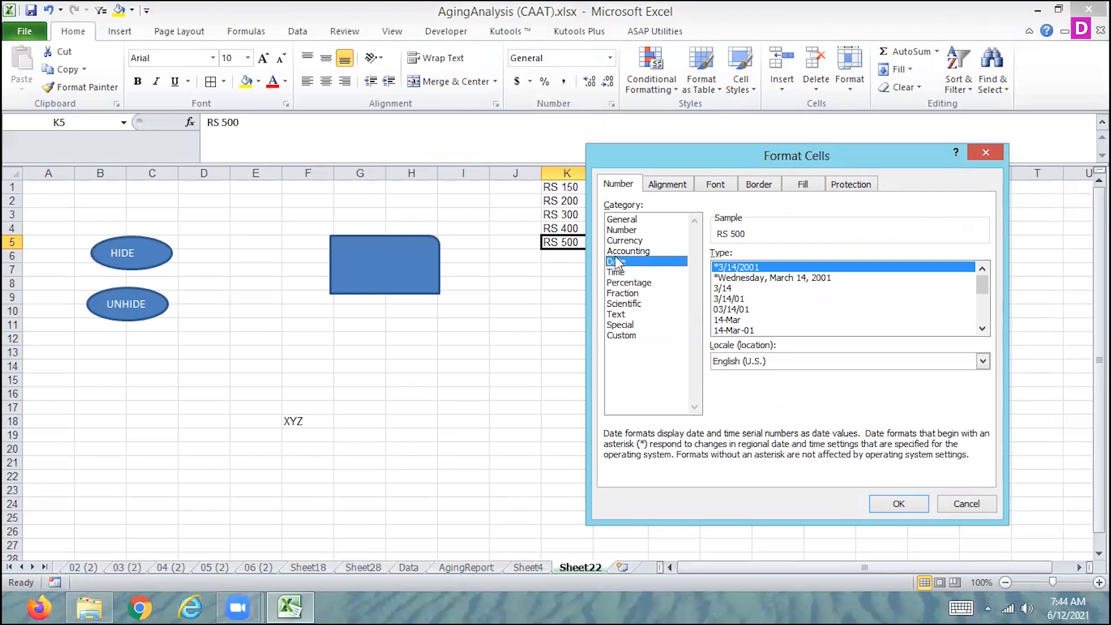
left_click(620, 252)
left_click(620, 242)
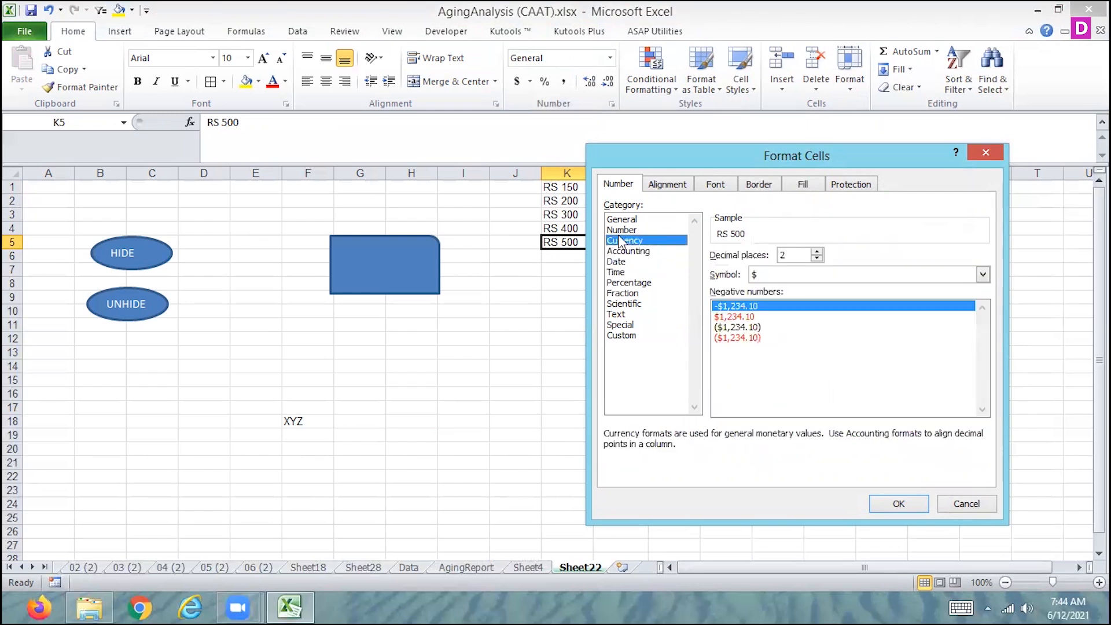
left_click(618, 230)
left_click(623, 221)
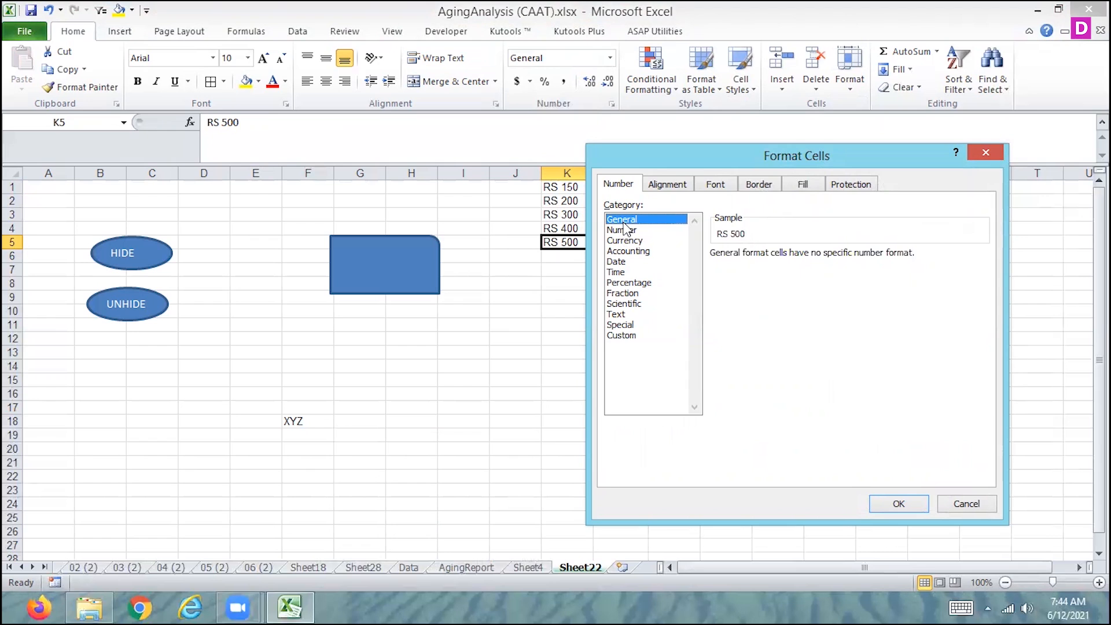
left_click(622, 231)
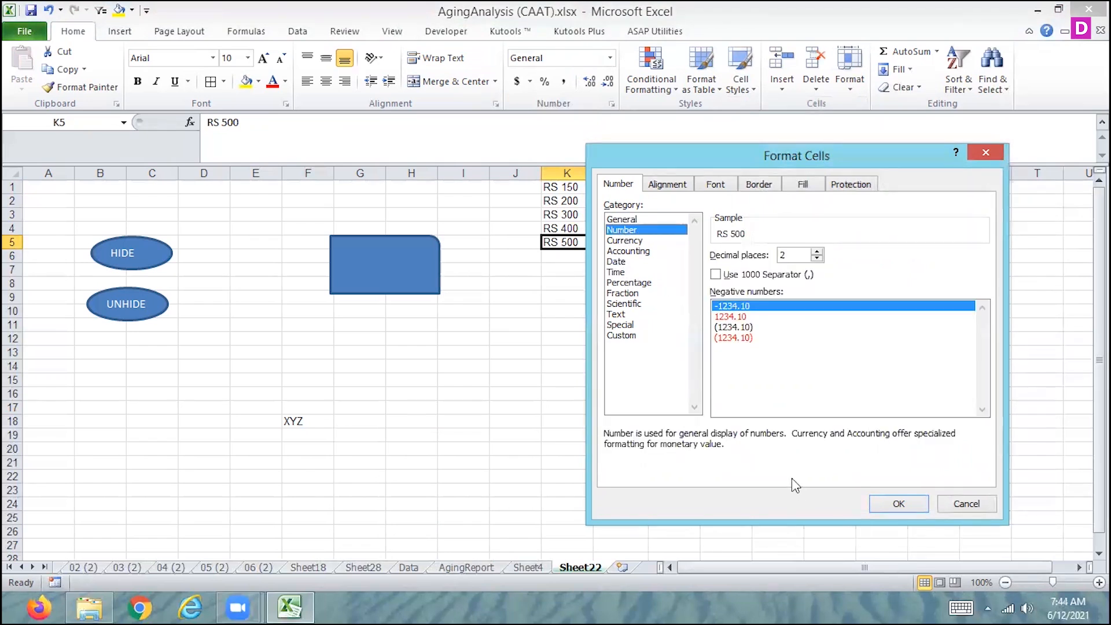
left_click(616, 262)
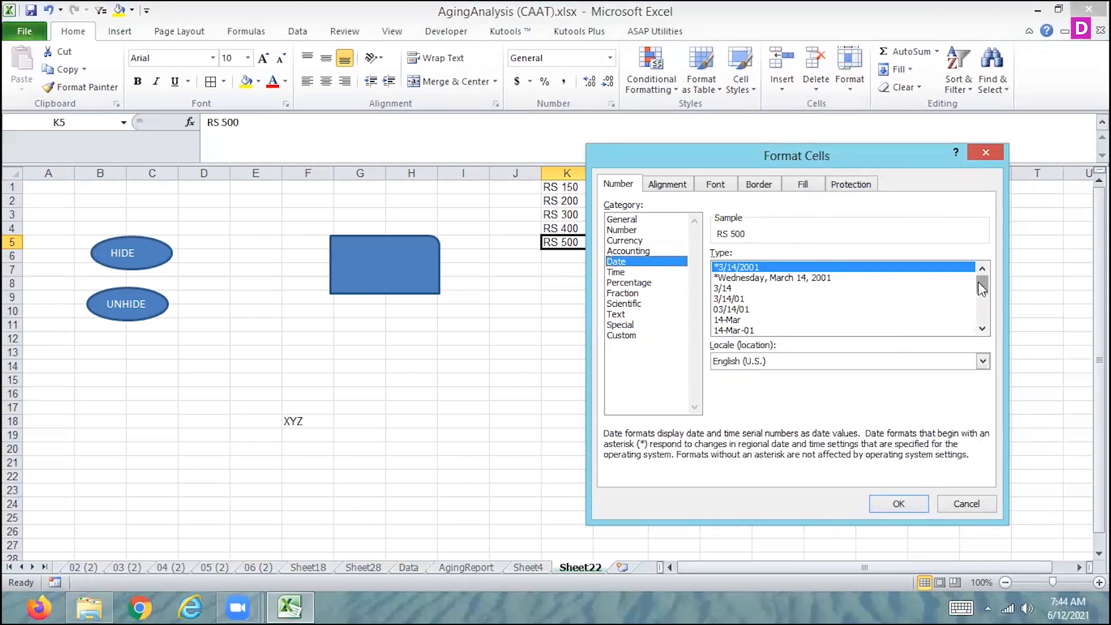
mouse_move(978, 283)
left_mouse_down()
mouse_move(979, 339)
mouse_move(970, 280)
left_mouse_up()
left_click(800, 280)
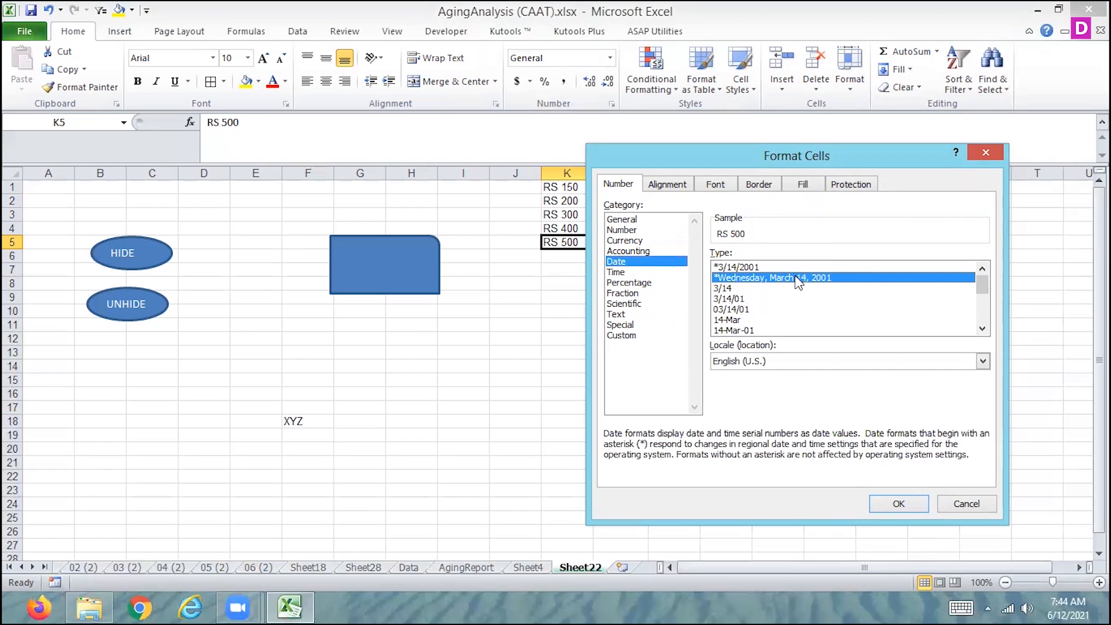
Review the Font, Fill, Protection, Border and Alignment settings in the cell formatting dialog for K5
left_click(716, 184)
left_click(800, 185)
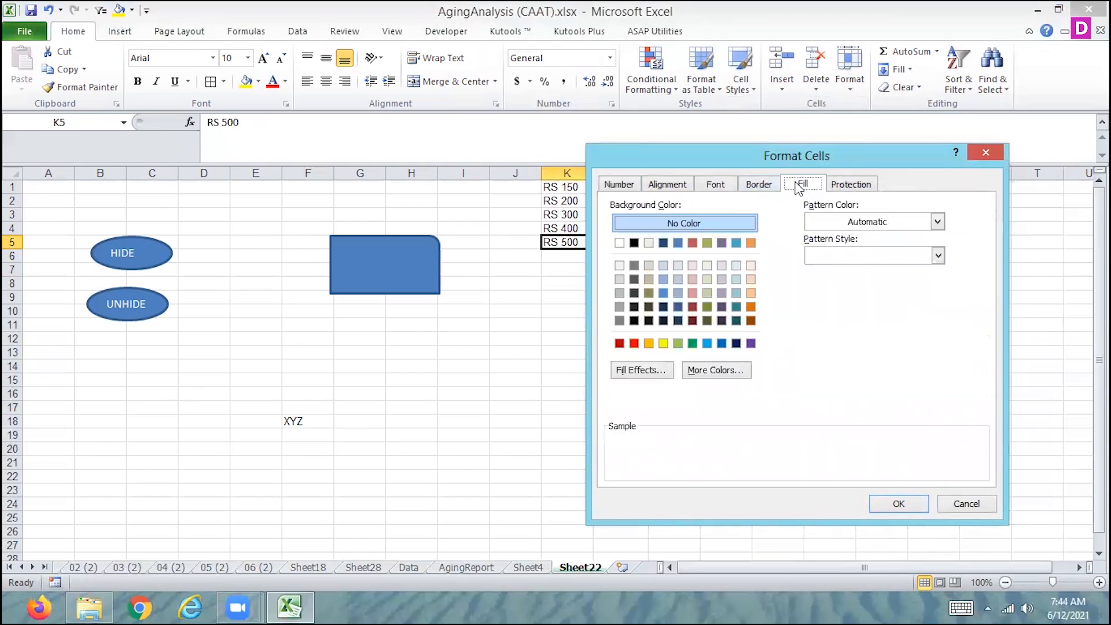
left_click(851, 189)
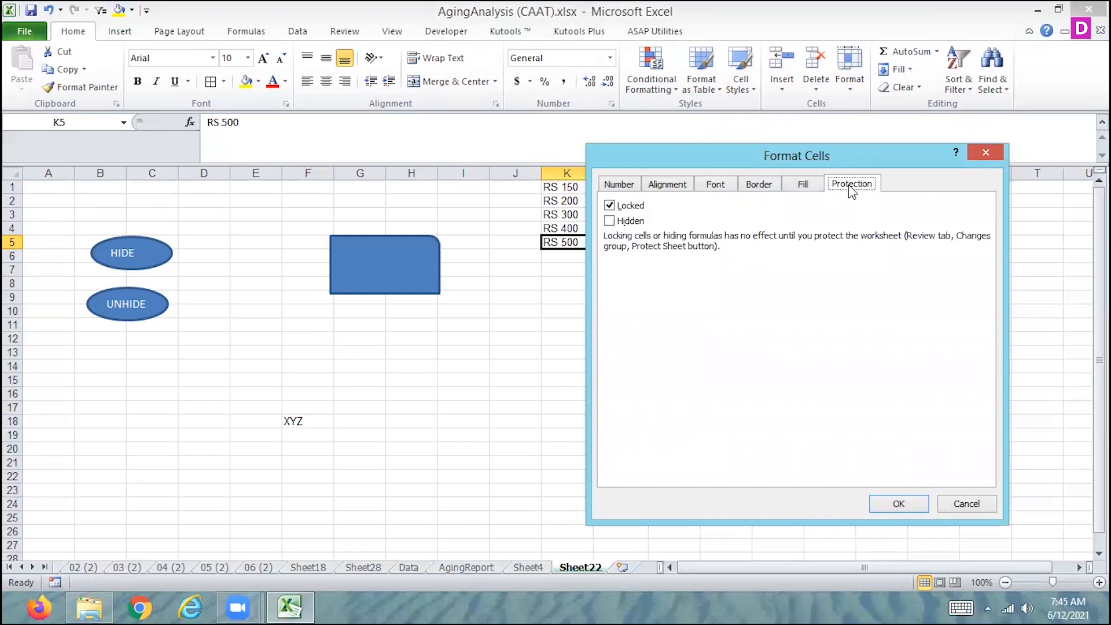
left_click(805, 185)
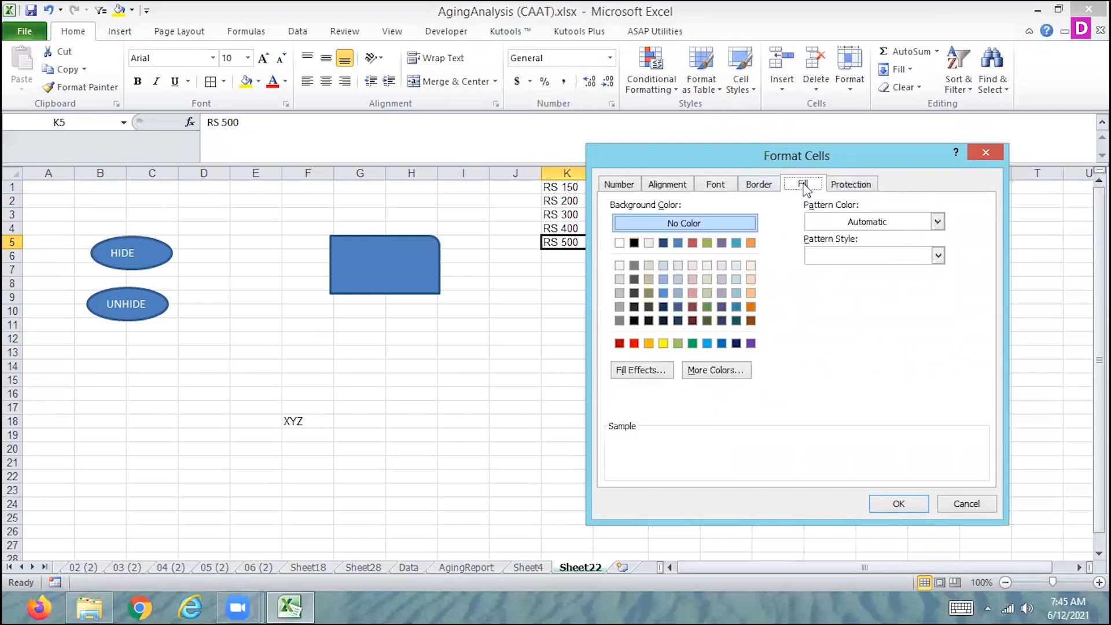
left_click(767, 184)
left_click(727, 182)
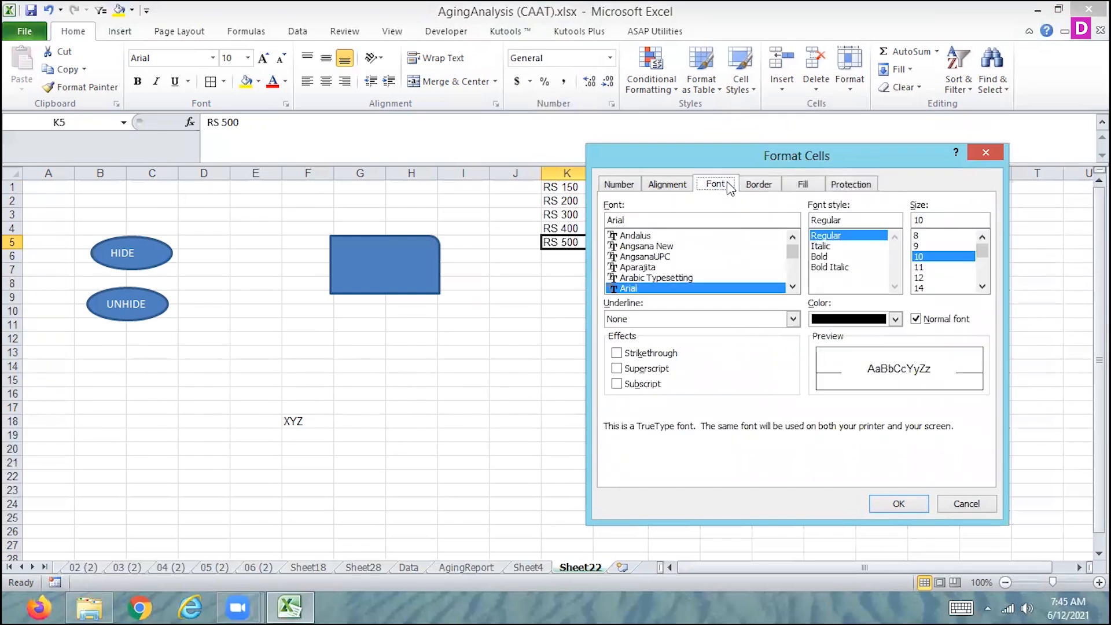
left_click(675, 188)
left_click(632, 190)
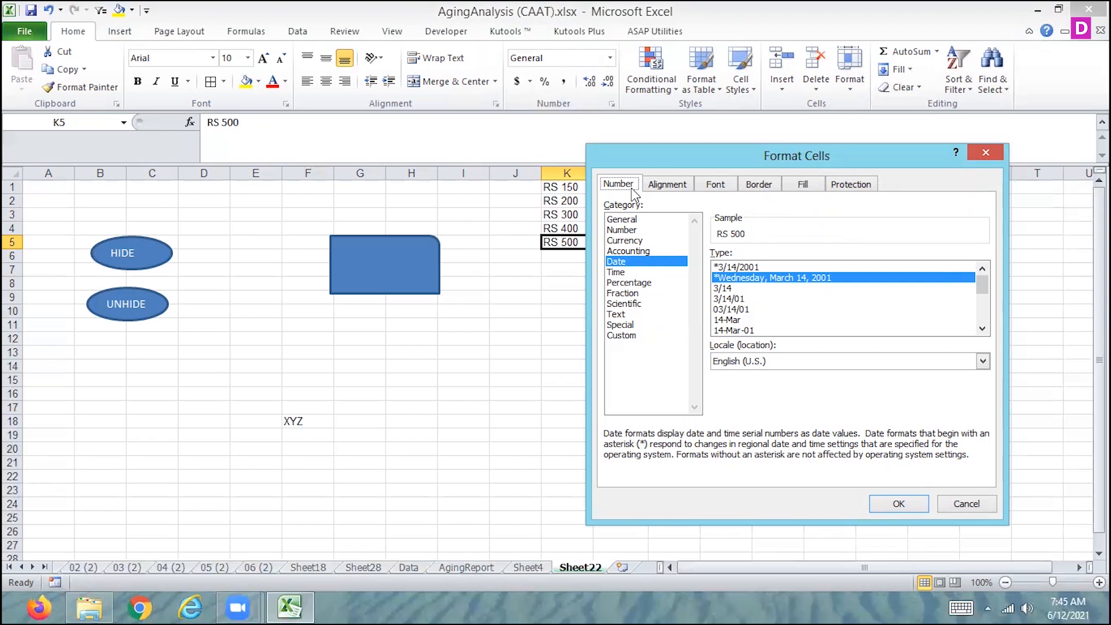
left_click(622, 336)
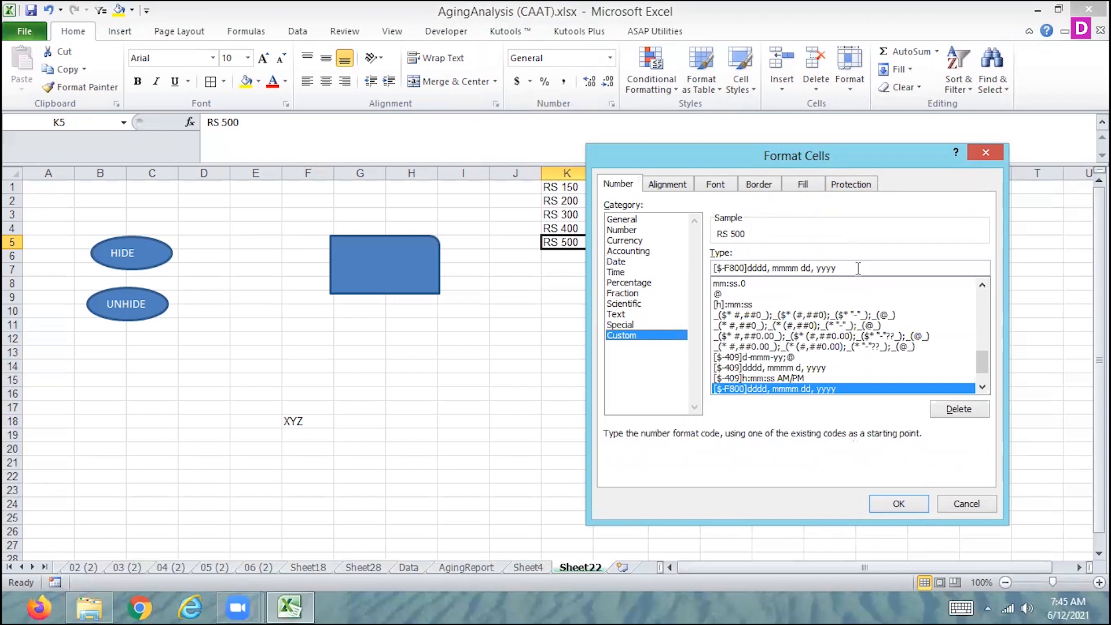
left_click_drag(851, 272, 702, 271)
key("BackSpace")
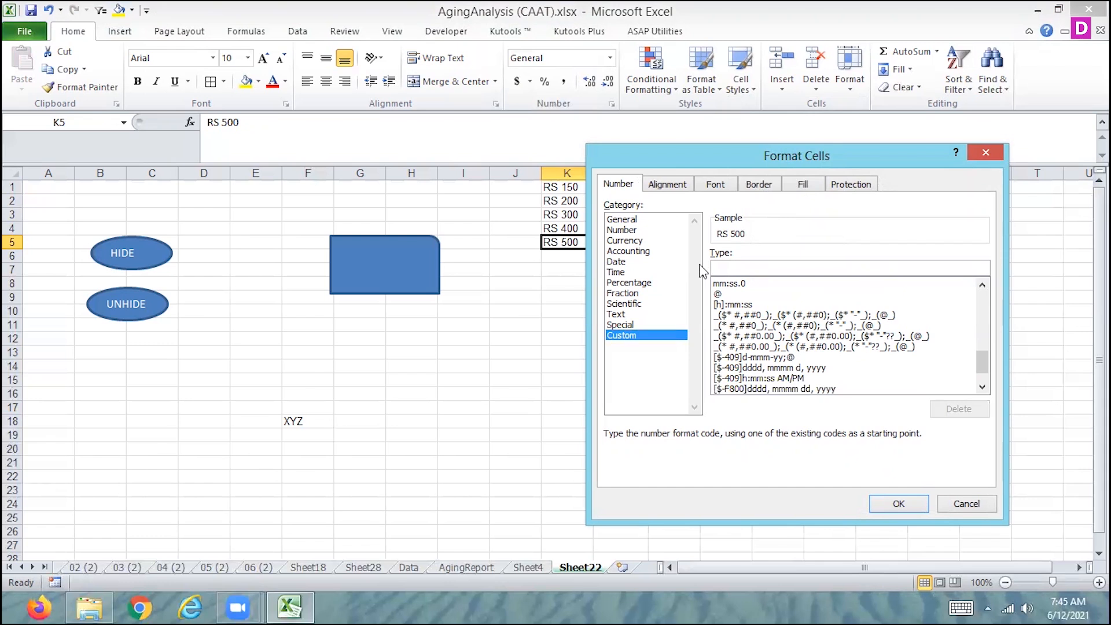
type("0")
left_click(966, 507)
Apply the custom number format 0.00 "RS" to column R from cell R1 down
left_click(938, 187)
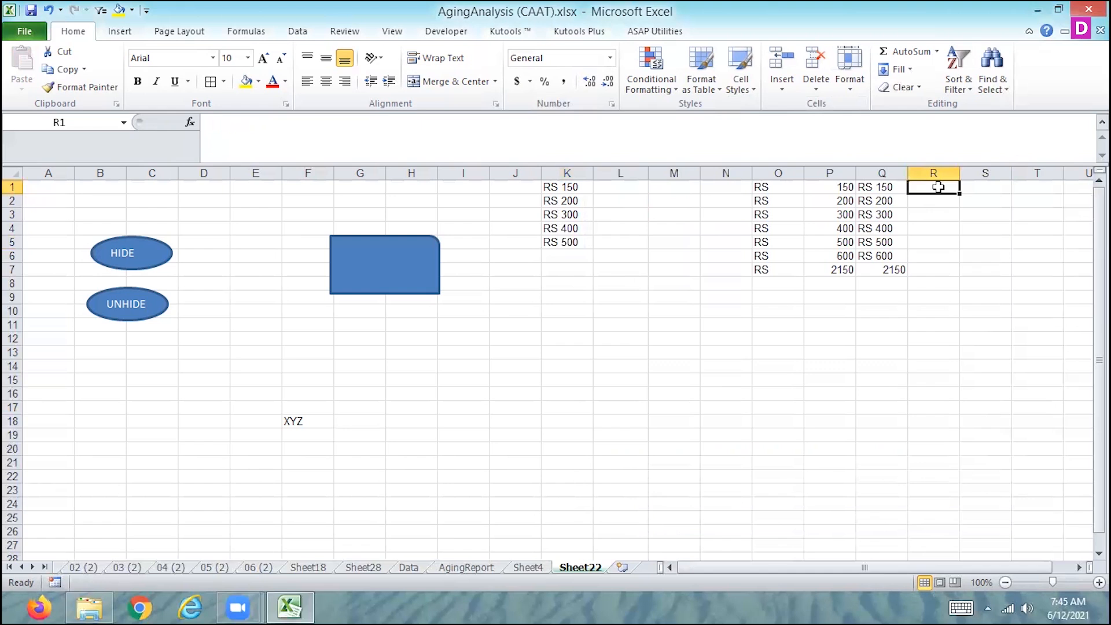
key("ctrl+shift+Down")
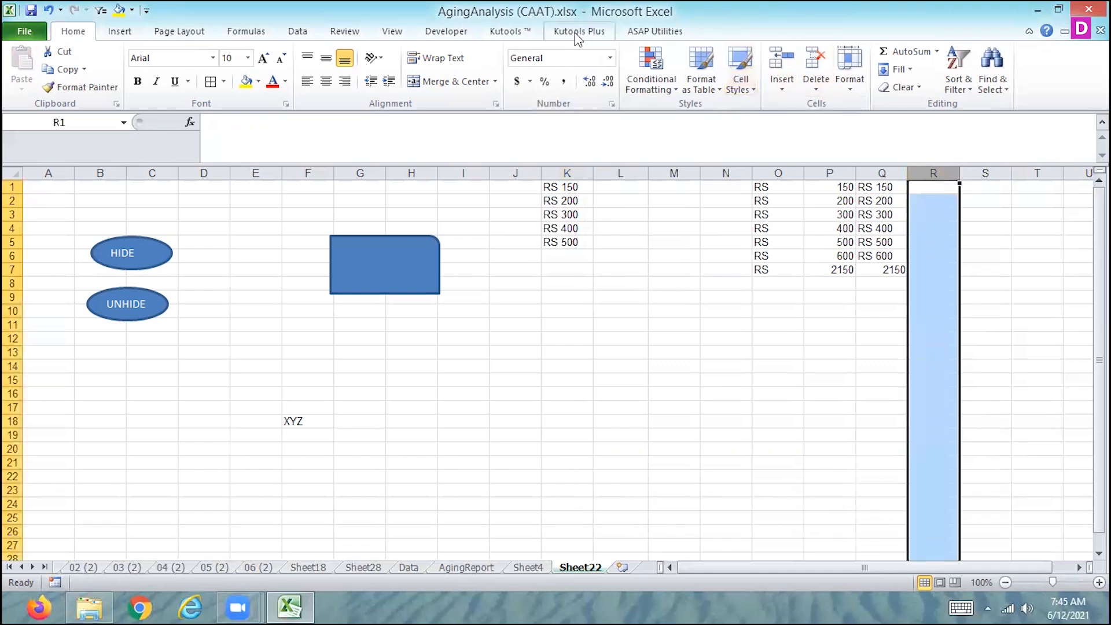
left_click(610, 57)
left_click(518, 437)
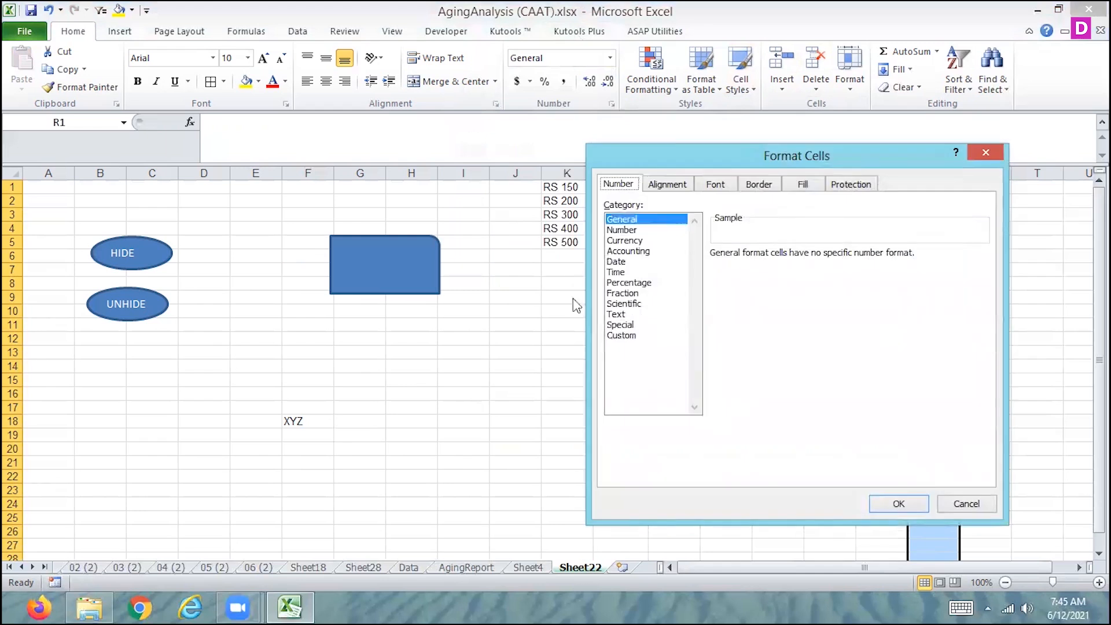
left_click(621, 335)
left_click_drag(752, 267, 669, 268)
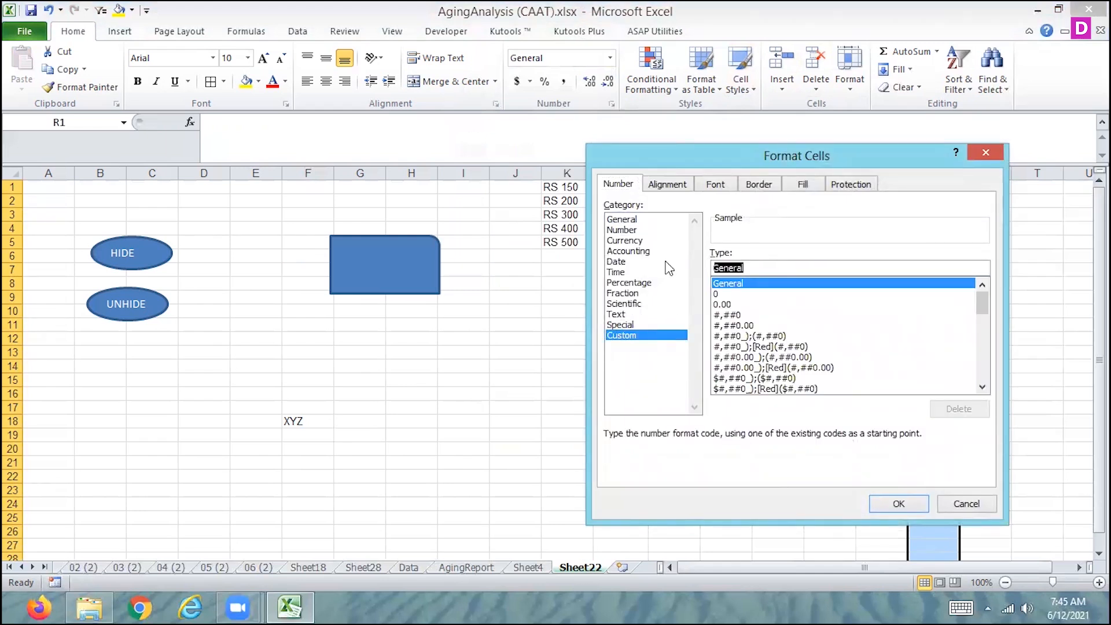
type("0.0")
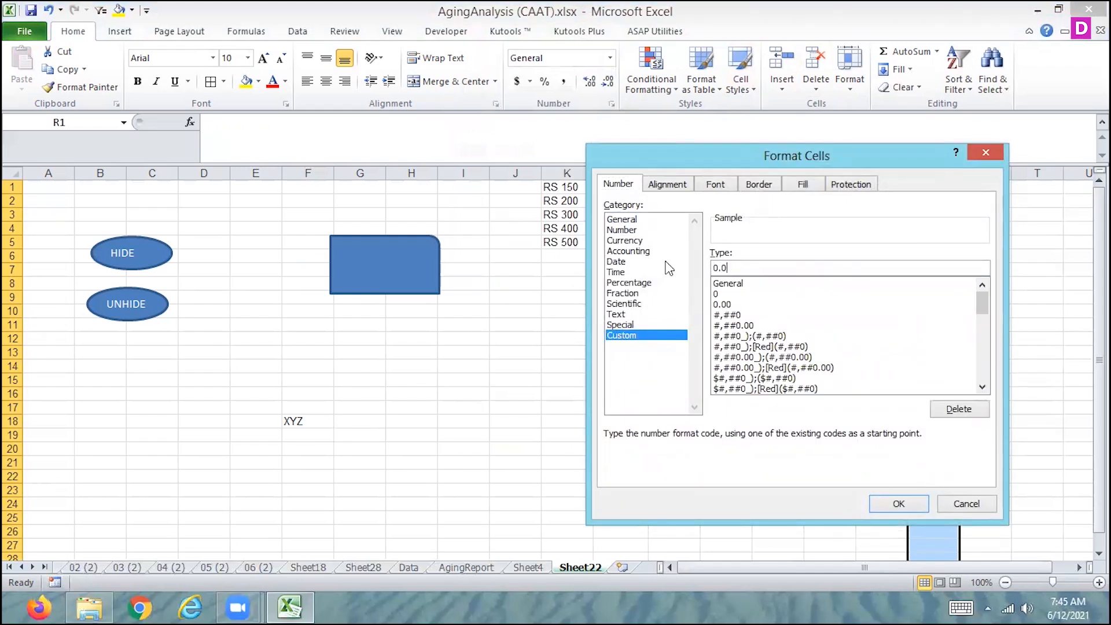
type("0 \"RS\"")
left_click(899, 503)
Enter 120, 150 and 160 in cells R1 to R3 and total them with =SUM(R1:R3) in R4
left_click(934, 190)
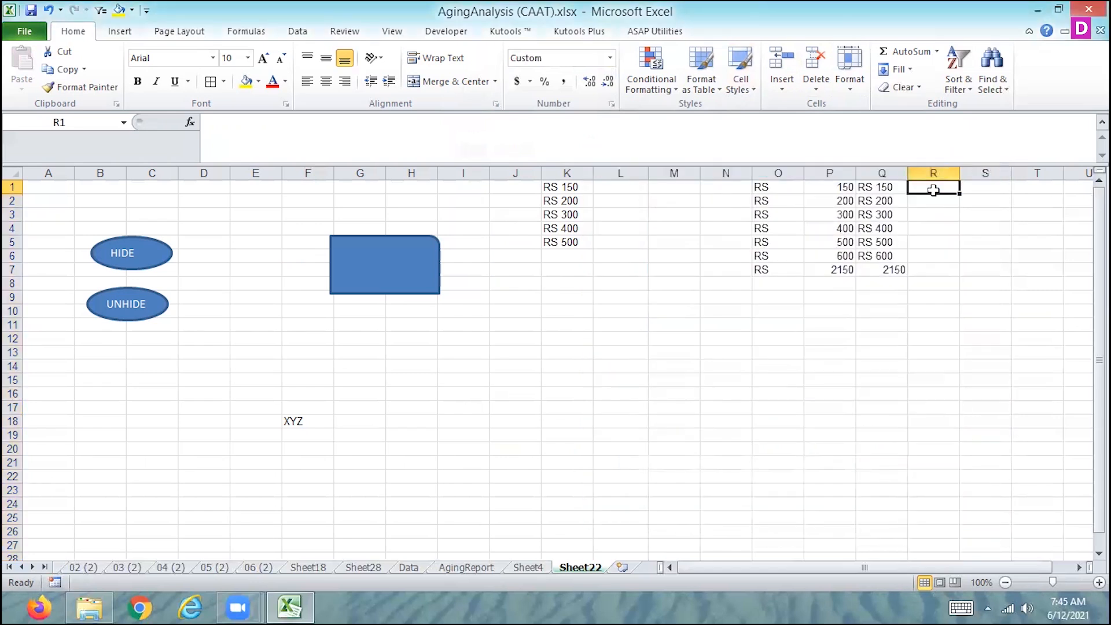
type("120")
key("Return")
type("150")
key("Return")
type("160")
key("Return")
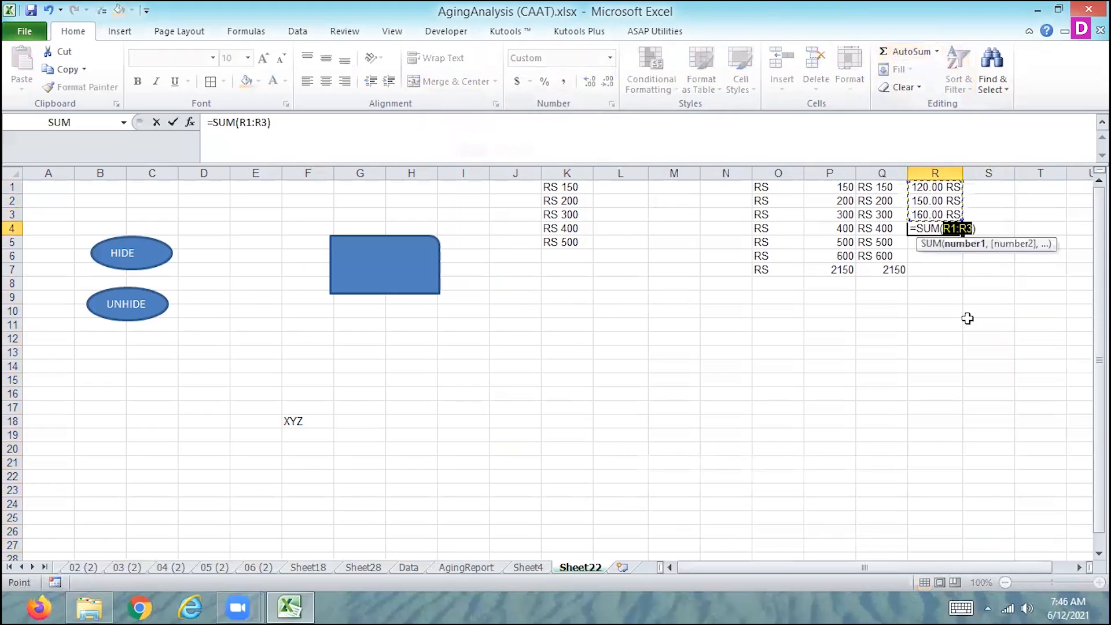
key("Return")
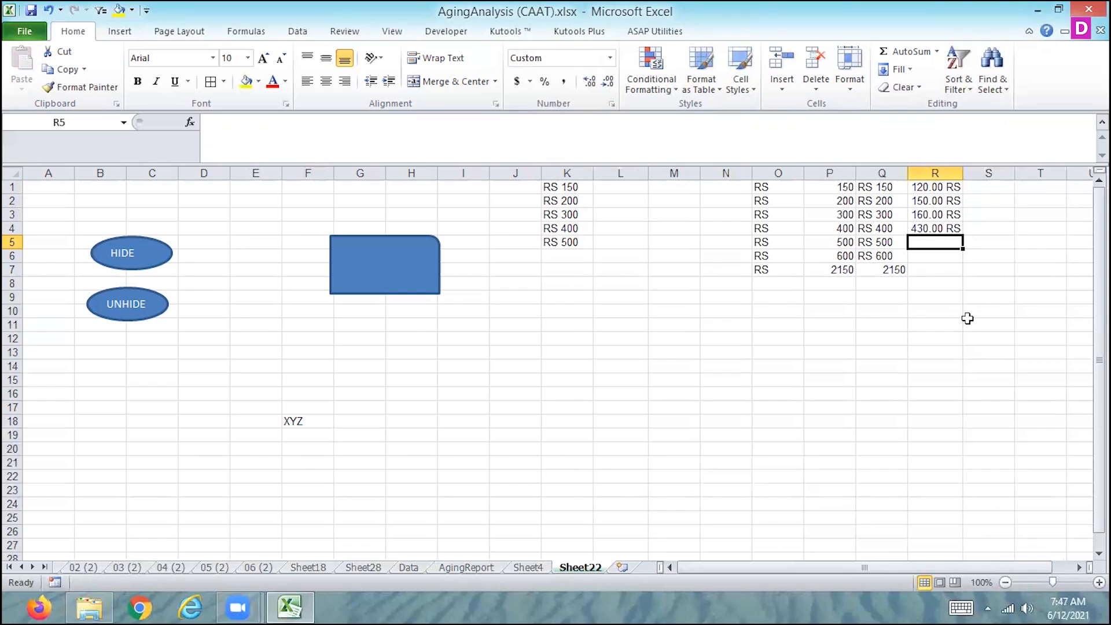
Hide the text in cell K5 by setting its font color to white
key("Left")
key("Left")
key("Left")
key("Left")
key("Left")
key("Left")
key("Left")
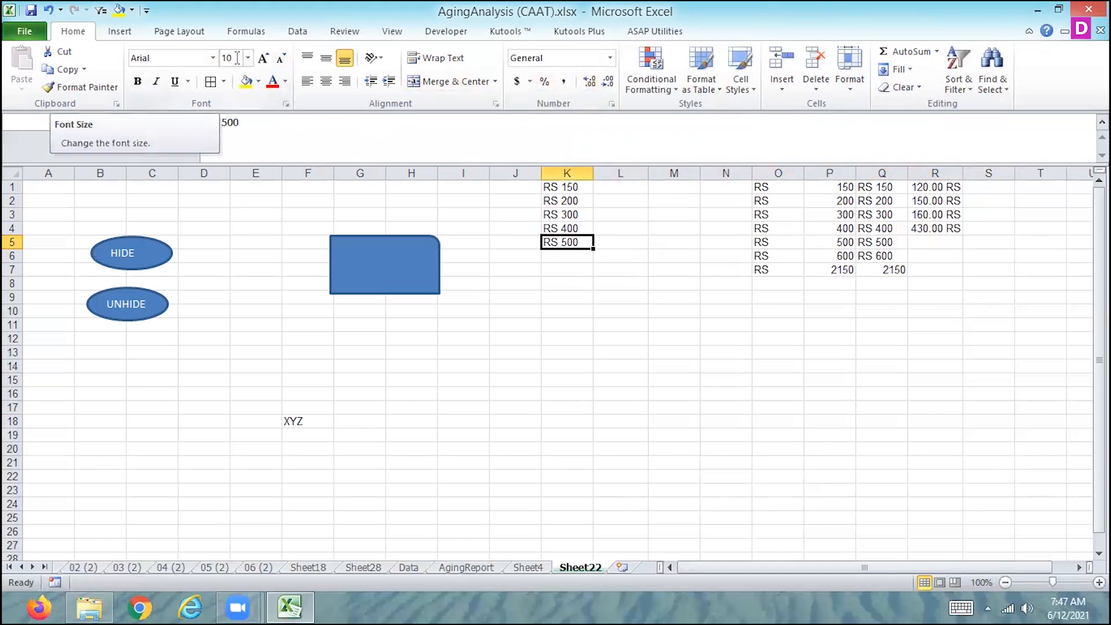
left_click(259, 82)
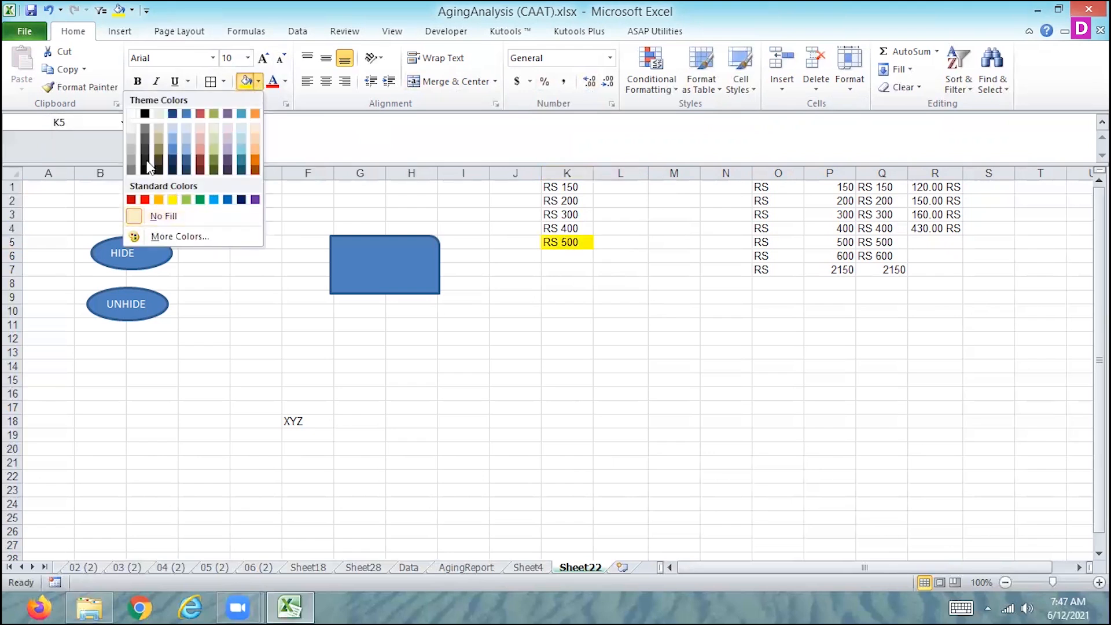
left_click(132, 127)
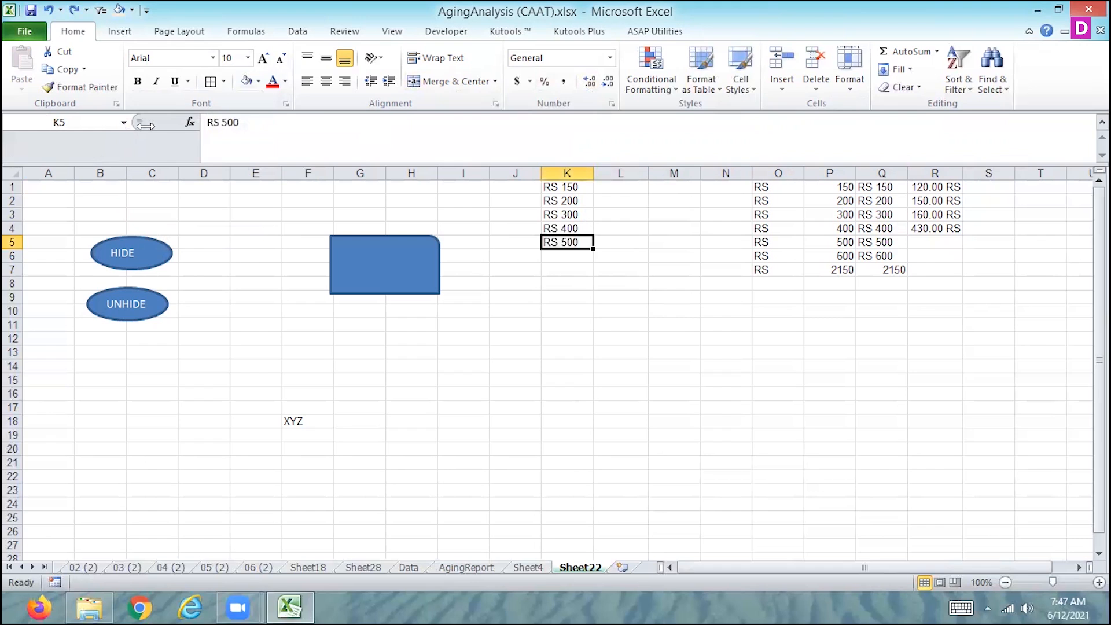
left_click(285, 82)
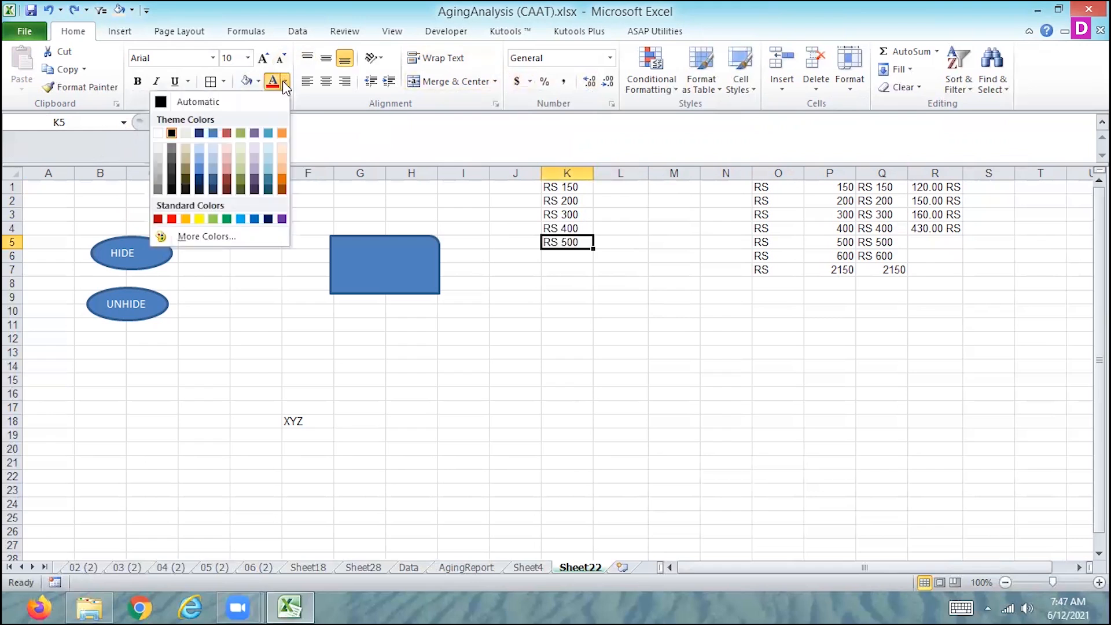
left_click(158, 133)
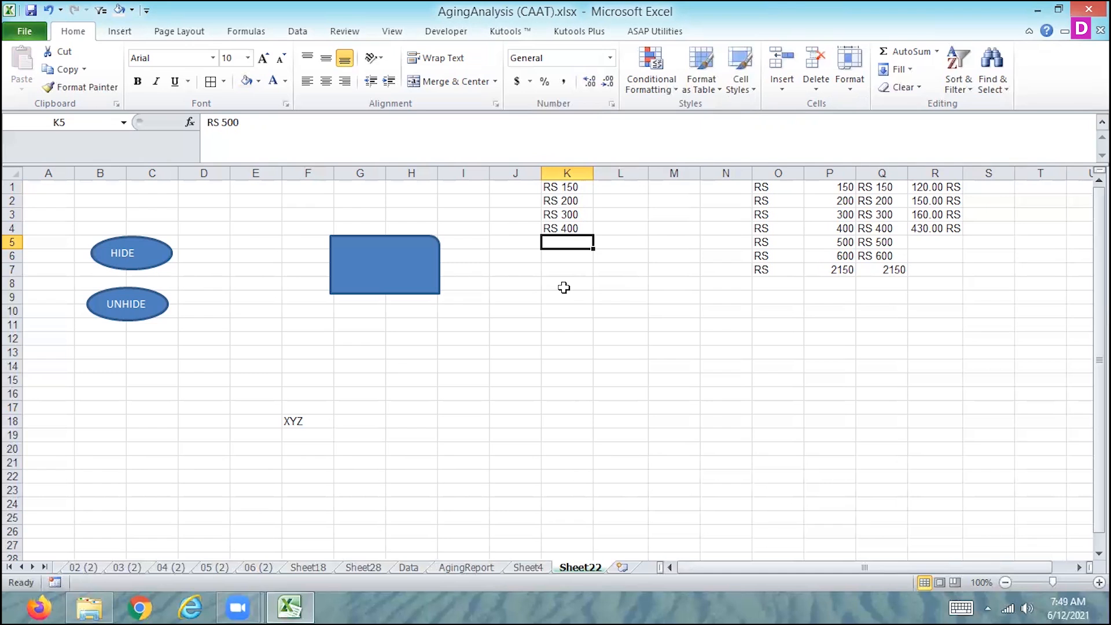
Enter 1500 in cell L1
left_click(563, 186)
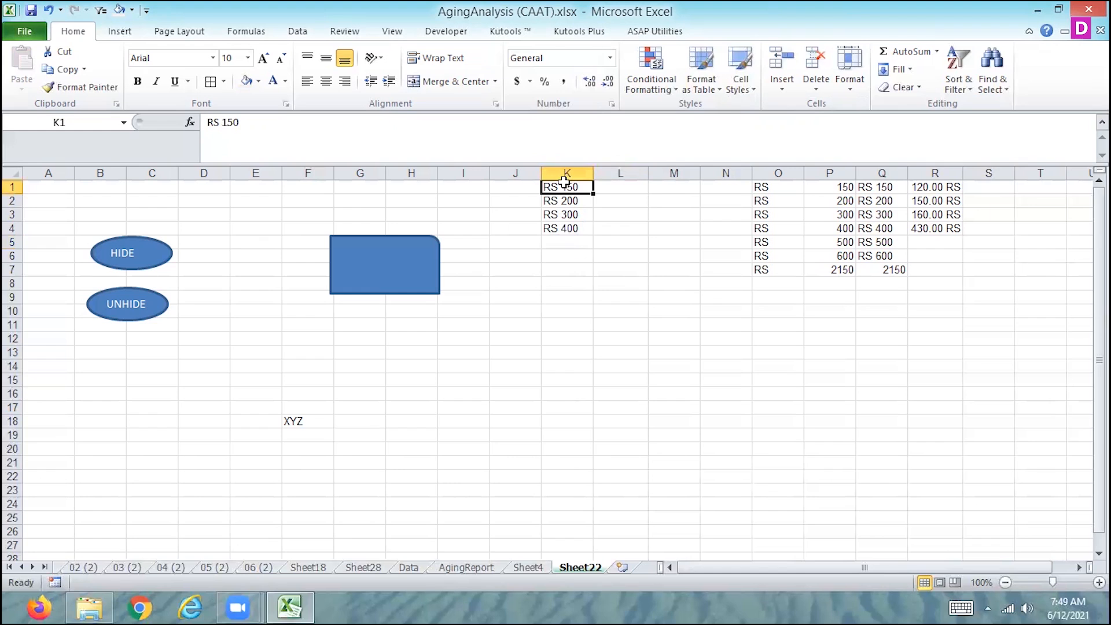
left_click(610, 84)
left_click(833, 188)
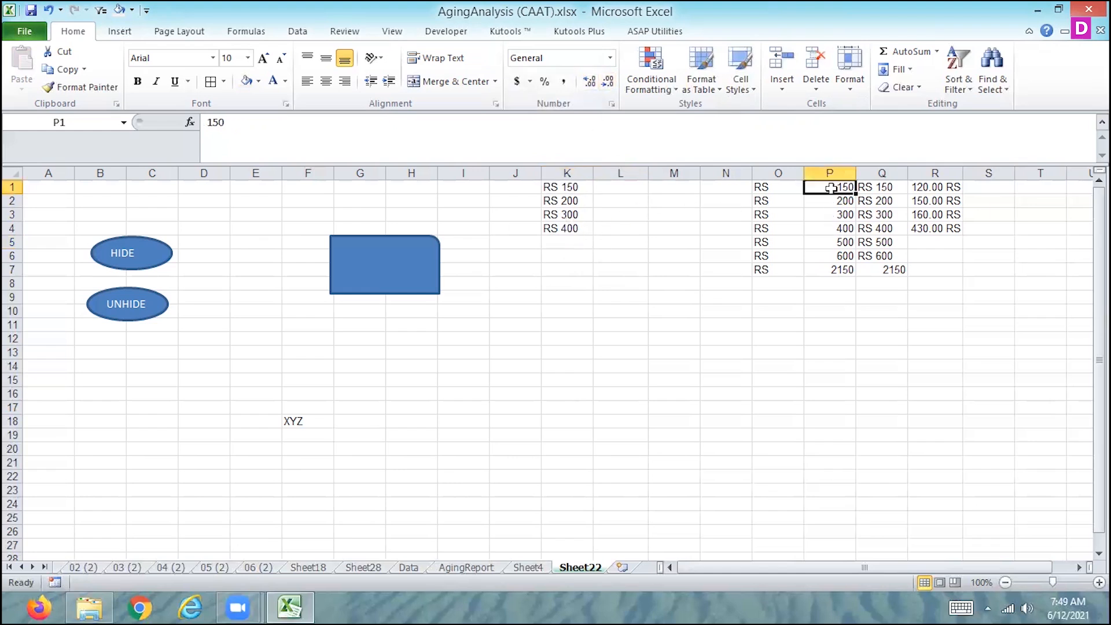
left_click(605, 190)
type("1500")
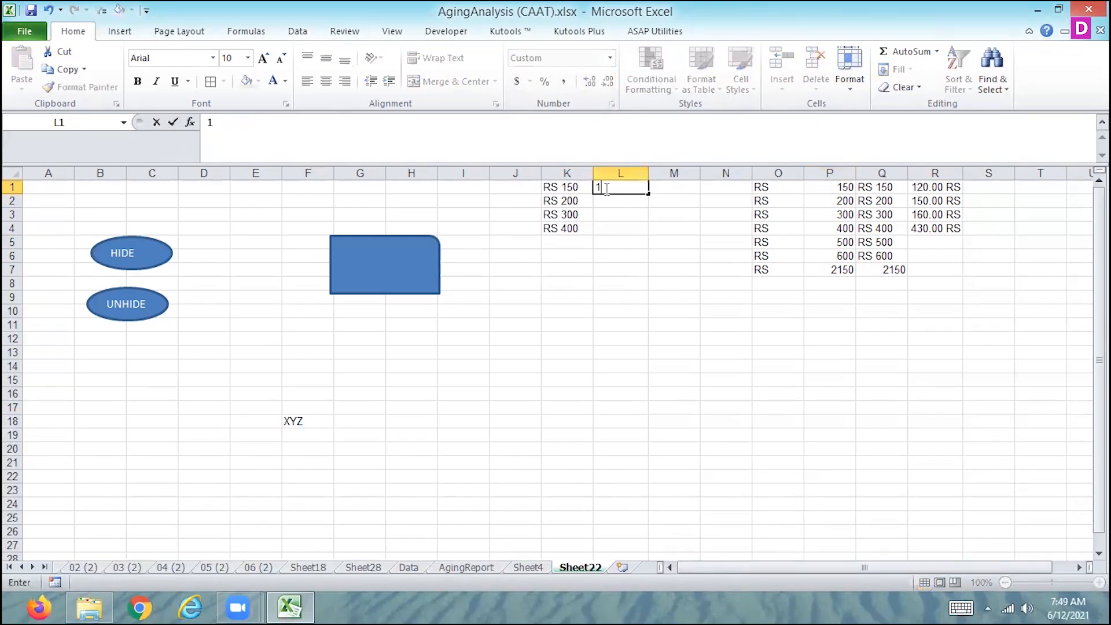
left_click(622, 247)
left_click(608, 187)
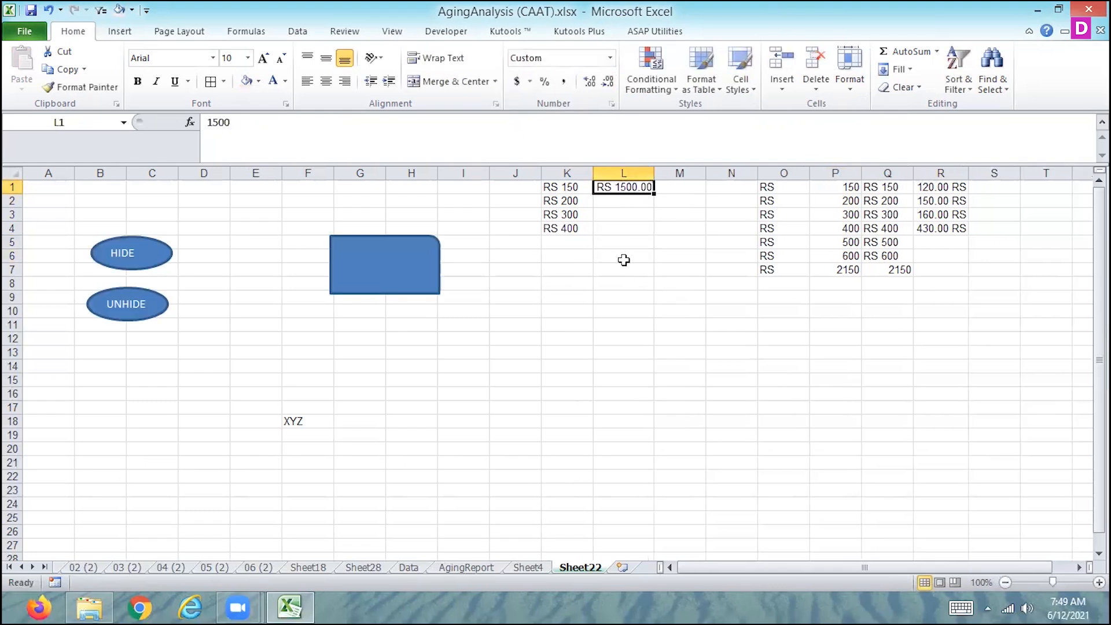
Enter 120 in cell I1 and increase its display to four decimal places
left_click(469, 189)
type("120")
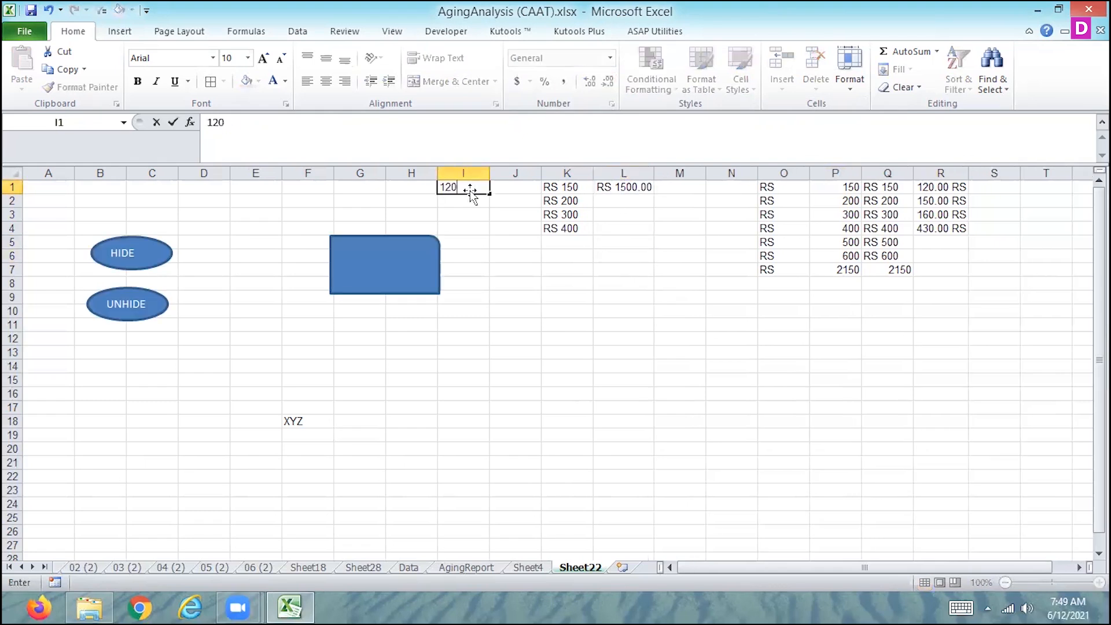
key("Return")
left_click(470, 188)
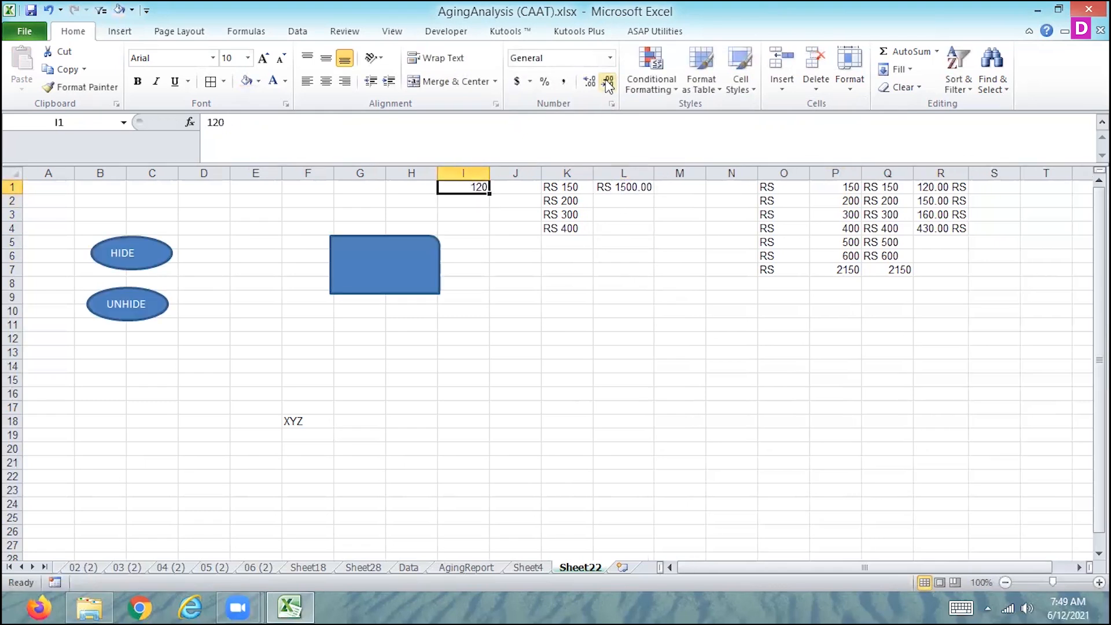
left_click(588, 85)
left_click(585, 83)
left_click(585, 82)
left_click(586, 82)
Try to apply the Justify fill to the number in cell I1
left_click(907, 69)
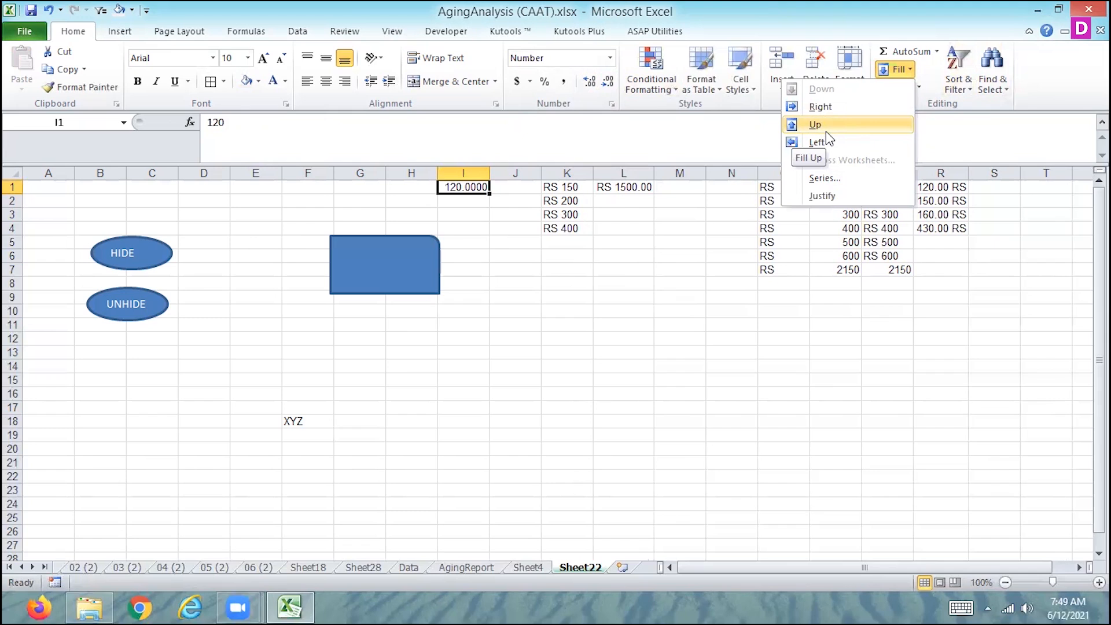
left_click(832, 197)
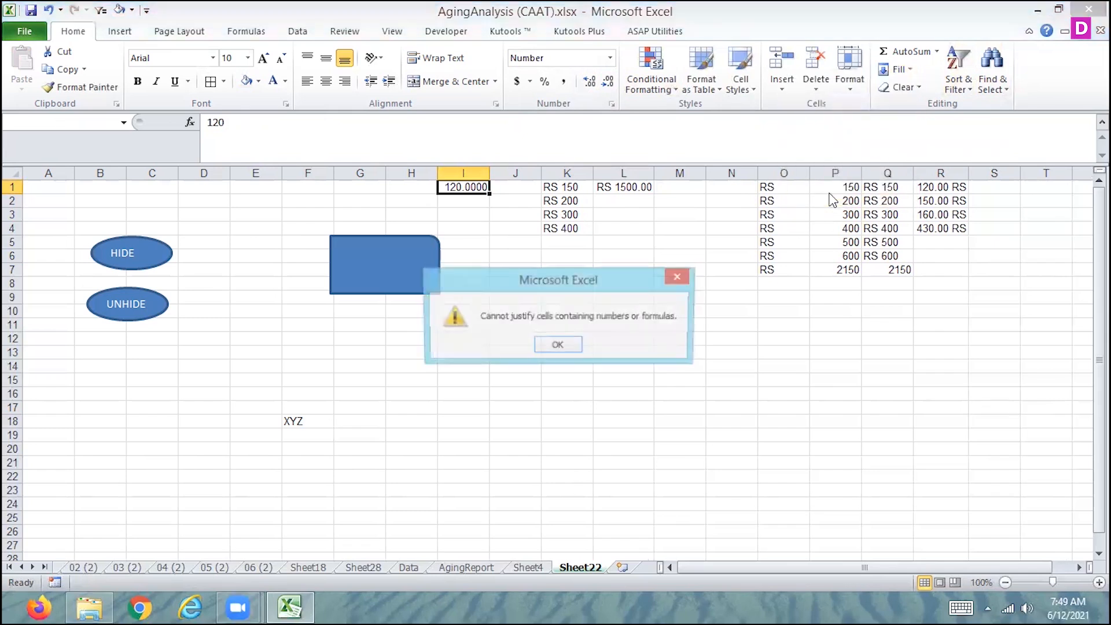
left_click(564, 346)
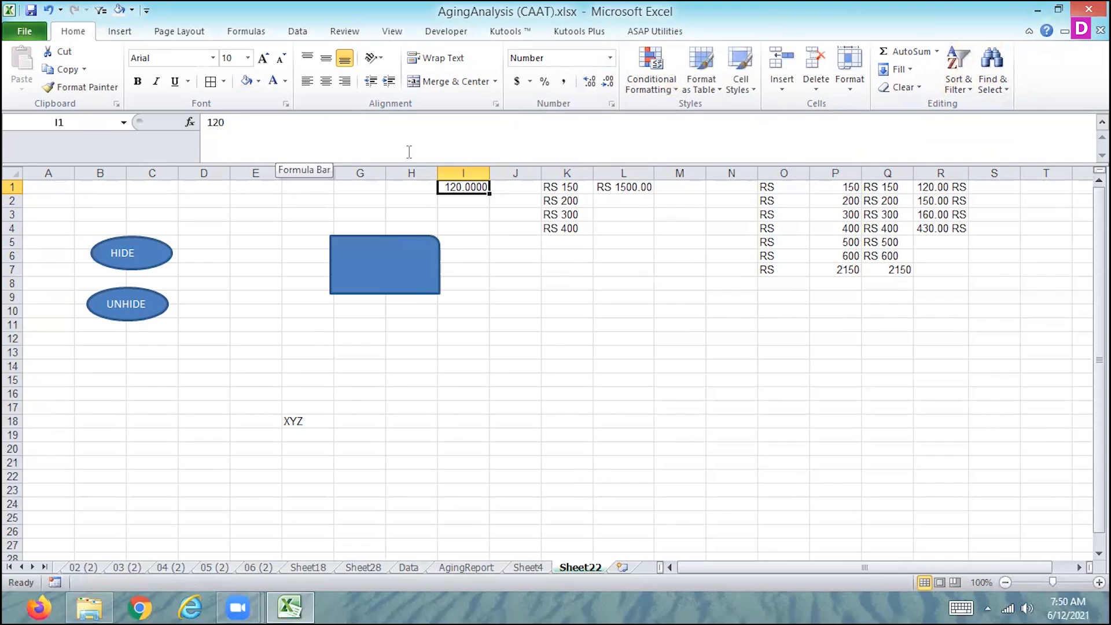
key("Return")
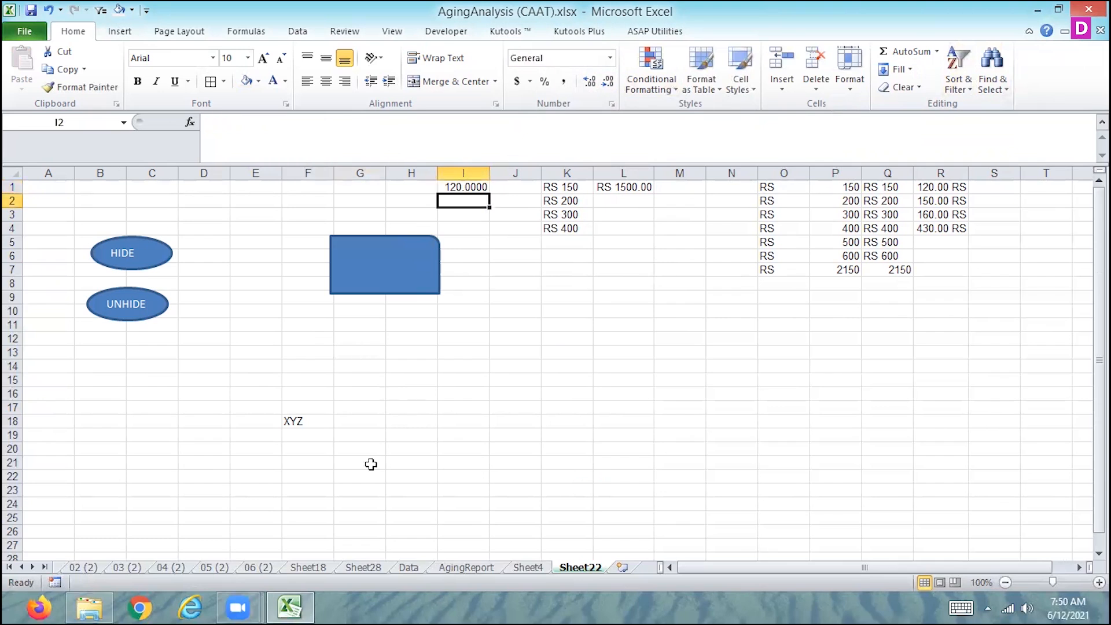
Copy the invoice table range A2:K10 from the Data sheet and paste it into Sheet22 starting at cell A22
left_click(408, 568)
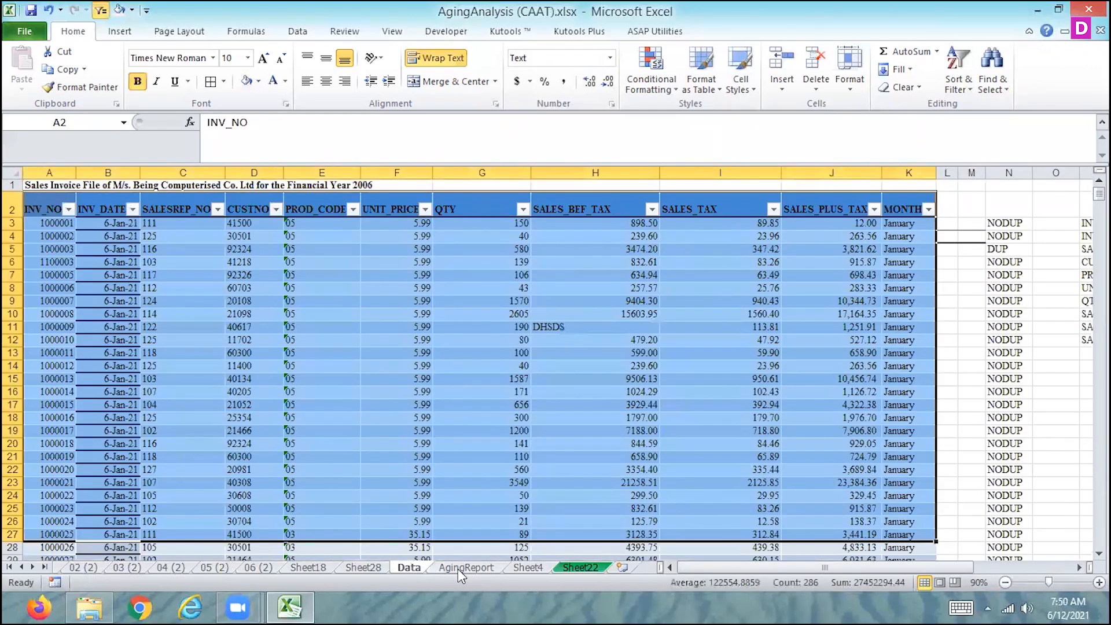
left_click_drag(48, 205, 892, 316)
key("ctrl+c")
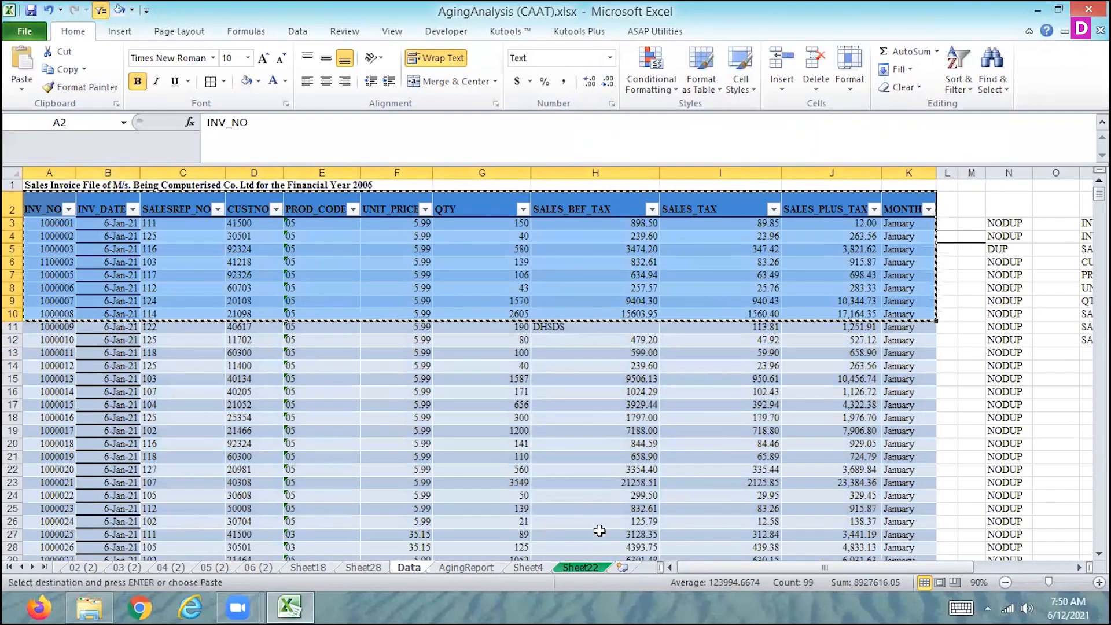
left_click(577, 569)
left_click(57, 477)
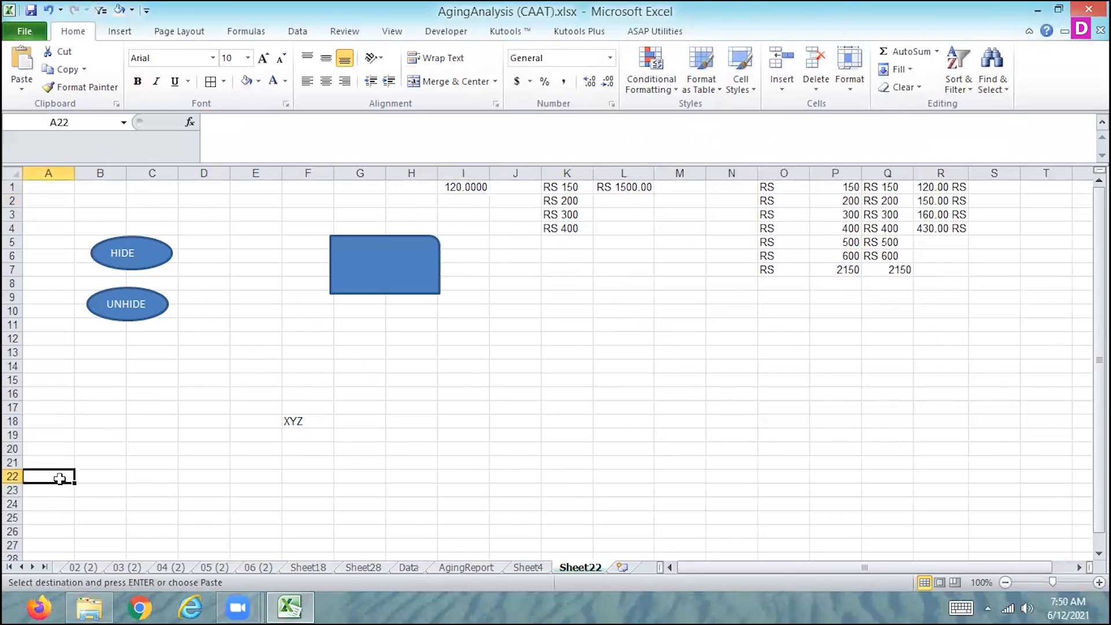
key("ctrl+v")
Enter 444372 in the first INV_DATE cell, B23, and view the number formats available for it
left_click(113, 505)
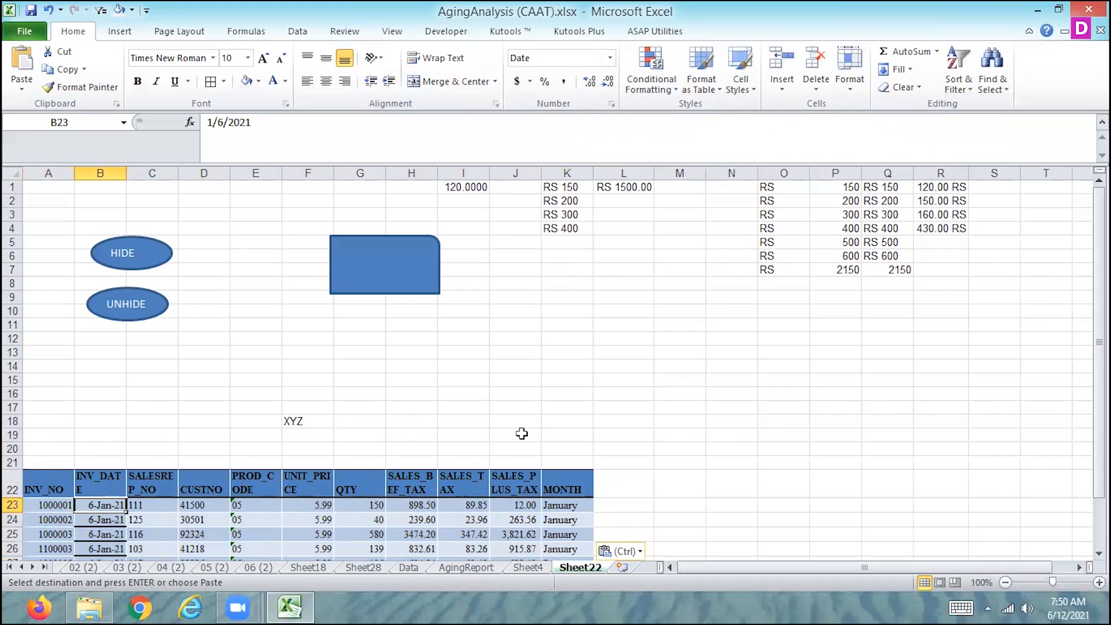
type("444372")
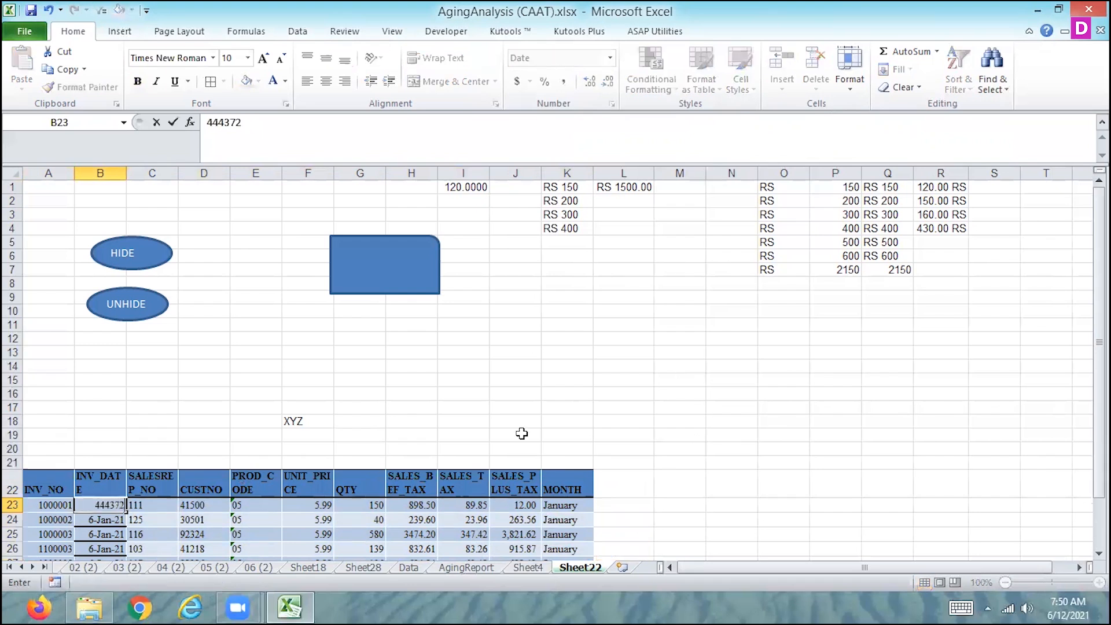
key("Return")
key("Up")
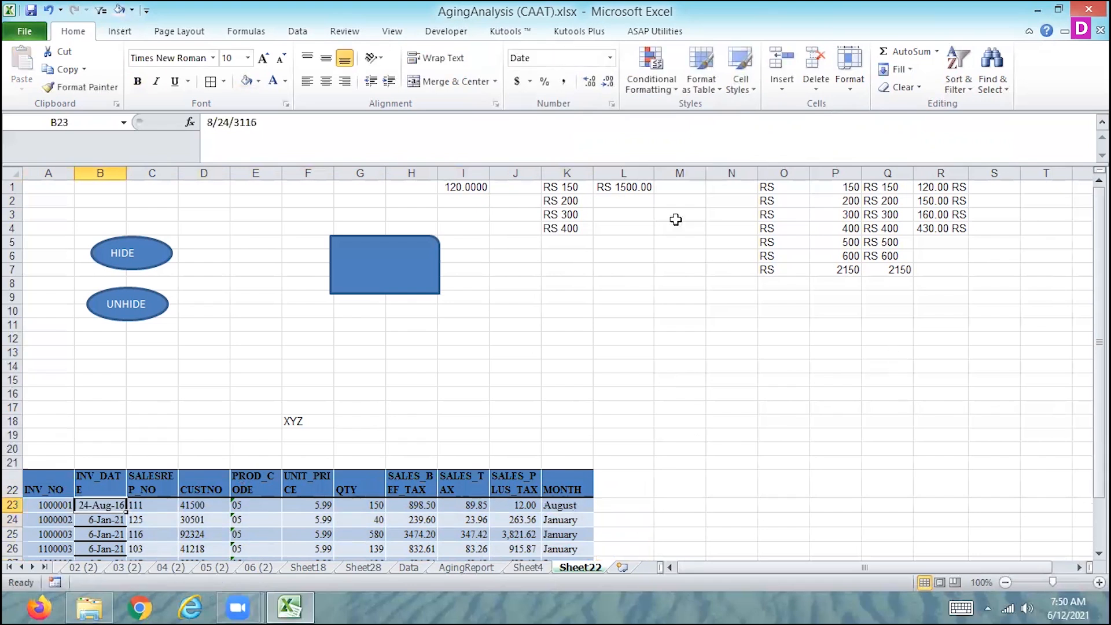
left_click(610, 58)
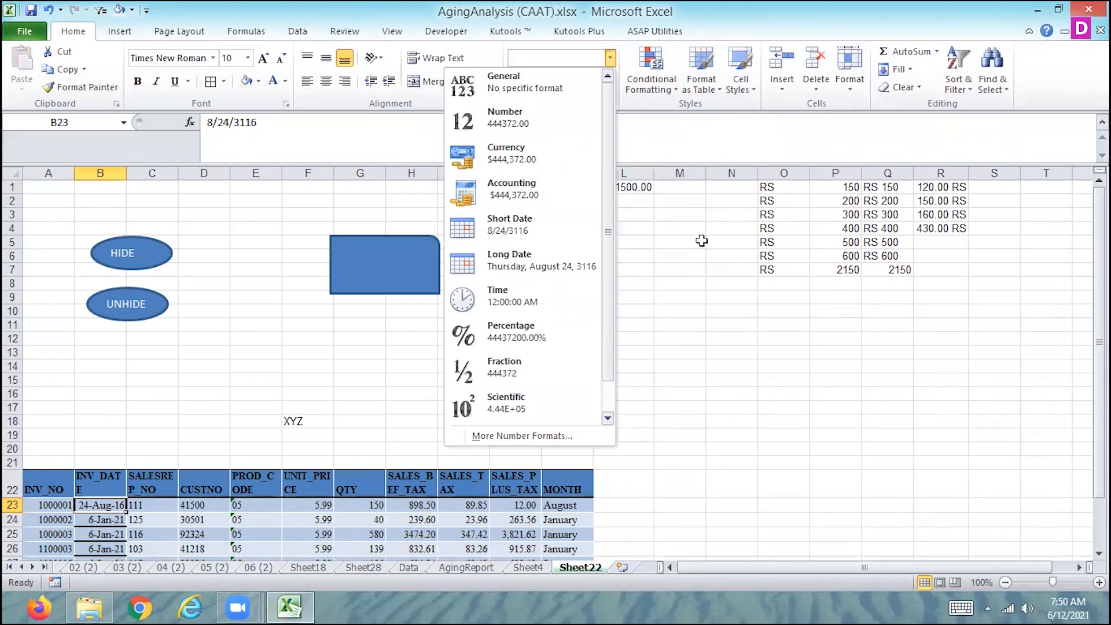
key("Escape")
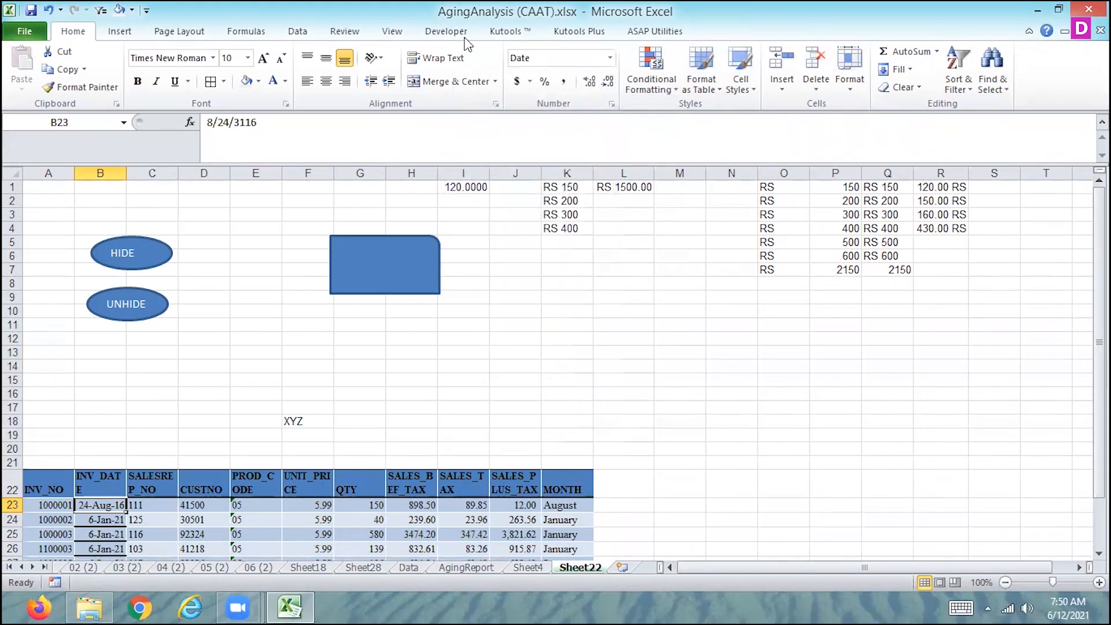